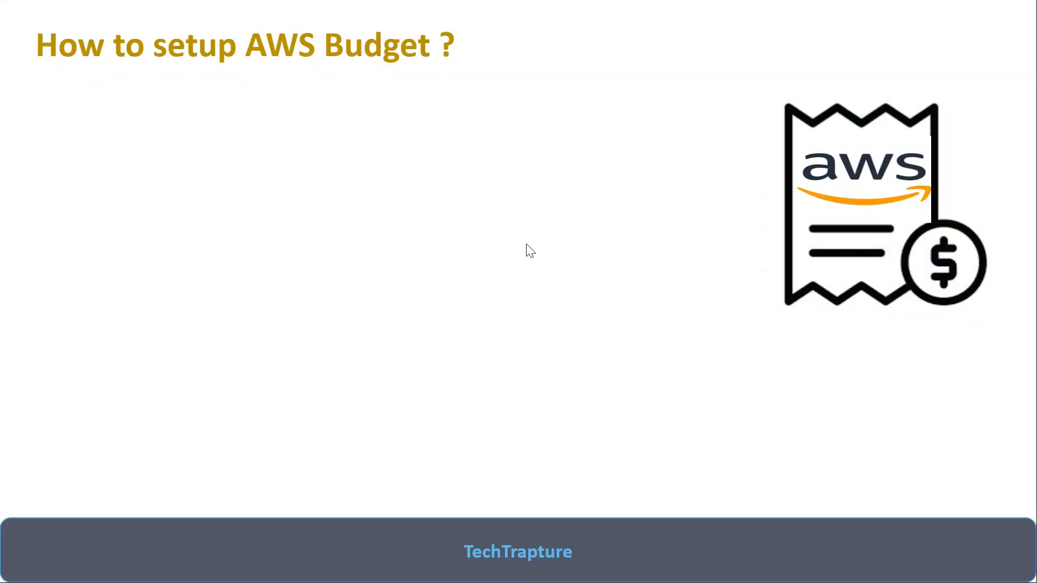
- Reveal the slide bullets on AWS Budgets and the two ways to set one up
{"action": "left_click", "coordinate": [525, 250]}
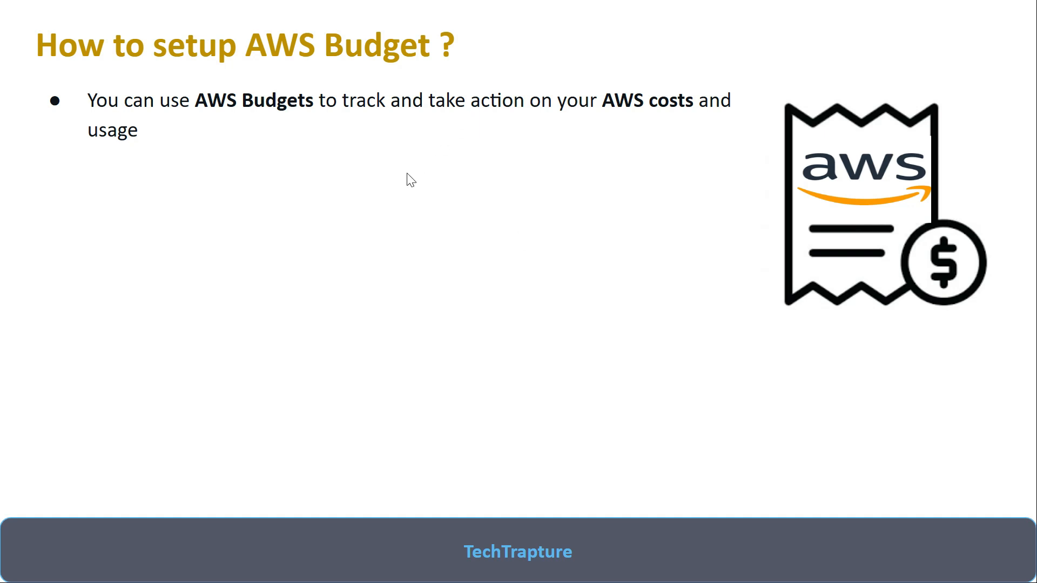
{"action": "left_click", "coordinate": [407, 180]}
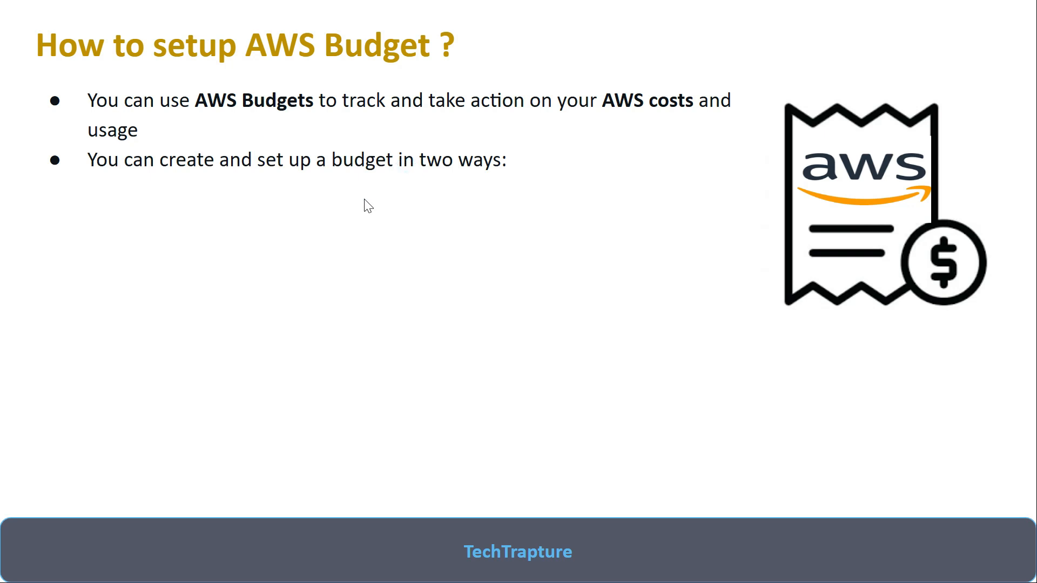
{"action": "left_click", "coordinate": [363, 205]}
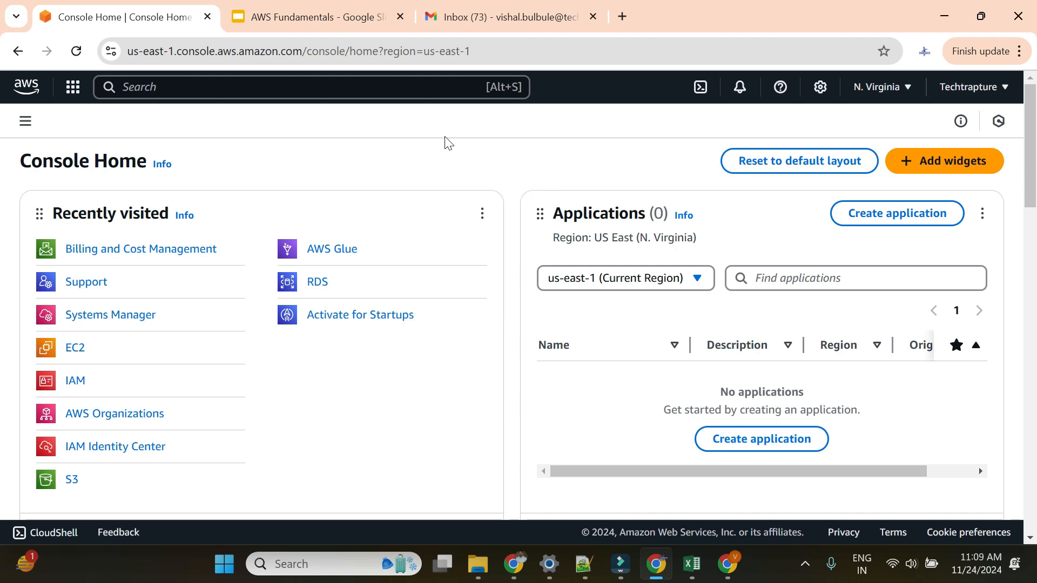
- Search the console for Billing and Cost Management and navigate to Budgets
{"action": "left_click", "coordinate": [238, 86]}
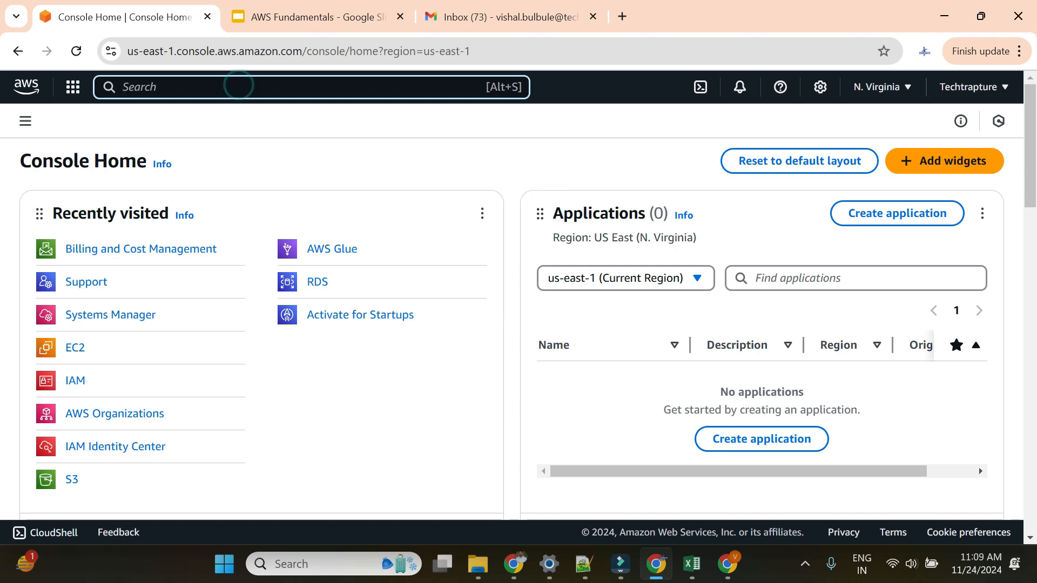
{"action": "type", "text": "bill"}
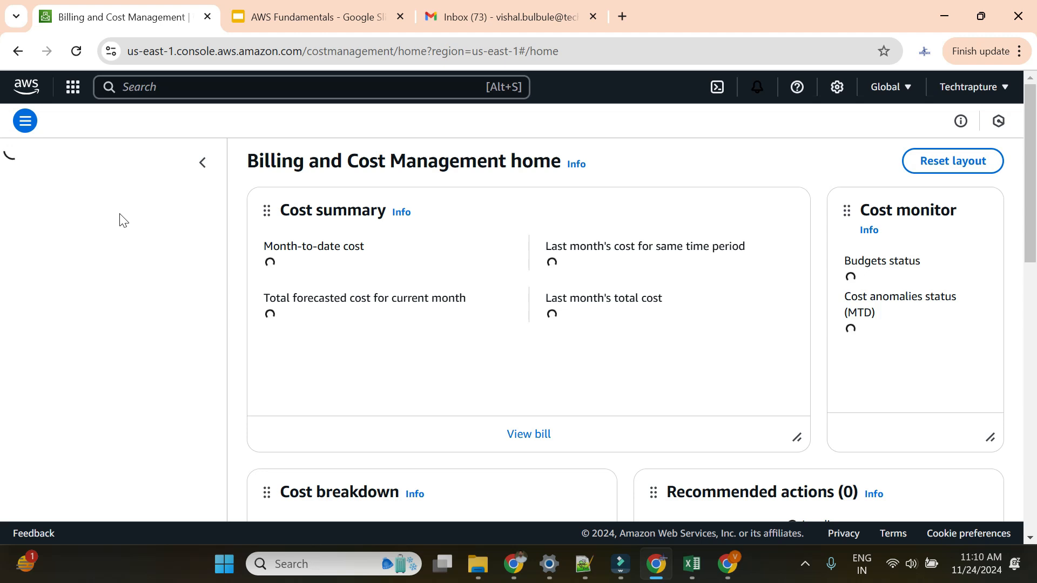
{"action": "scroll", "coordinate": [124, 220], "scroll_direction": "down", "scroll_amount": 5}
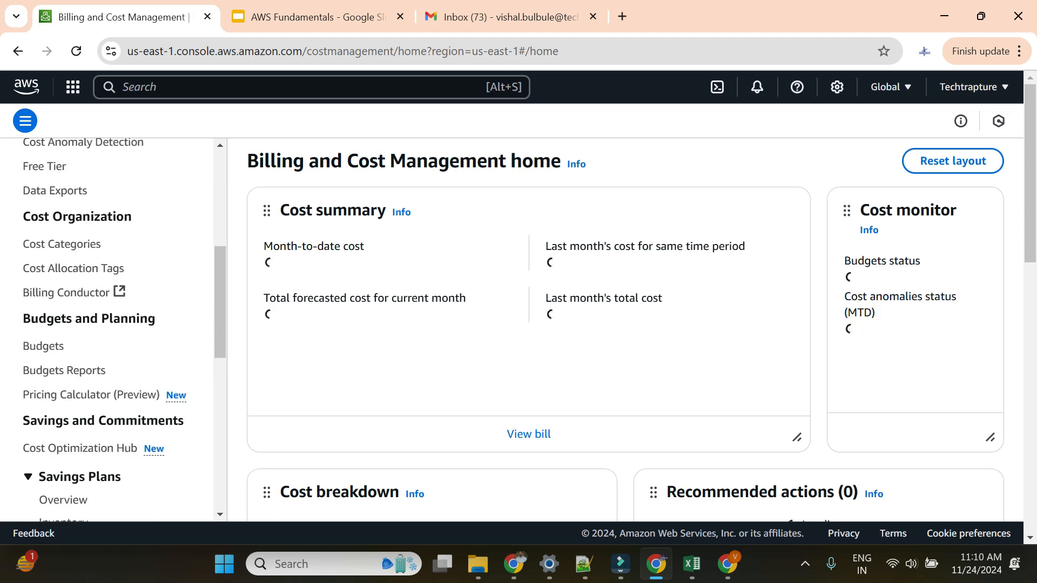
{"action": "scroll", "coordinate": [90, 244], "scroll_direction": "down", "scroll_amount": 3}
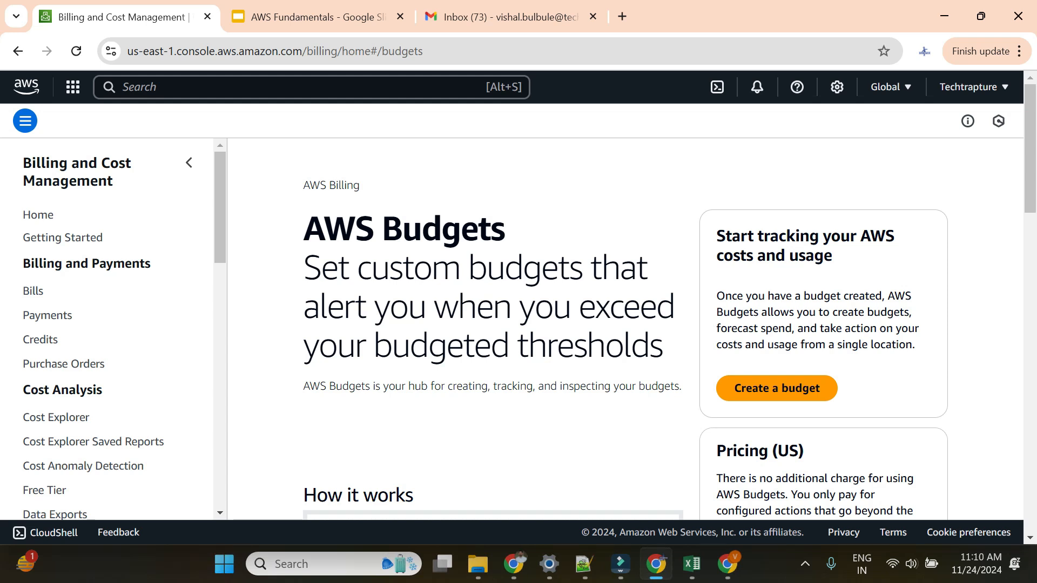
- Begin a new budget, compare the advanced setup, and settle on the template setup
{"action": "left_click", "coordinate": [807, 398]}
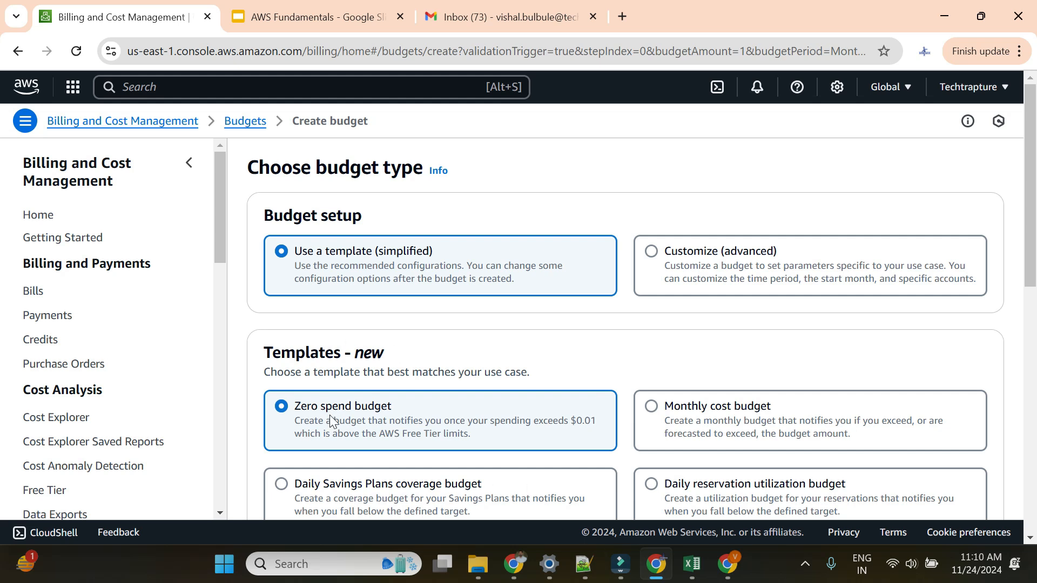
{"action": "left_click", "coordinate": [651, 251]}
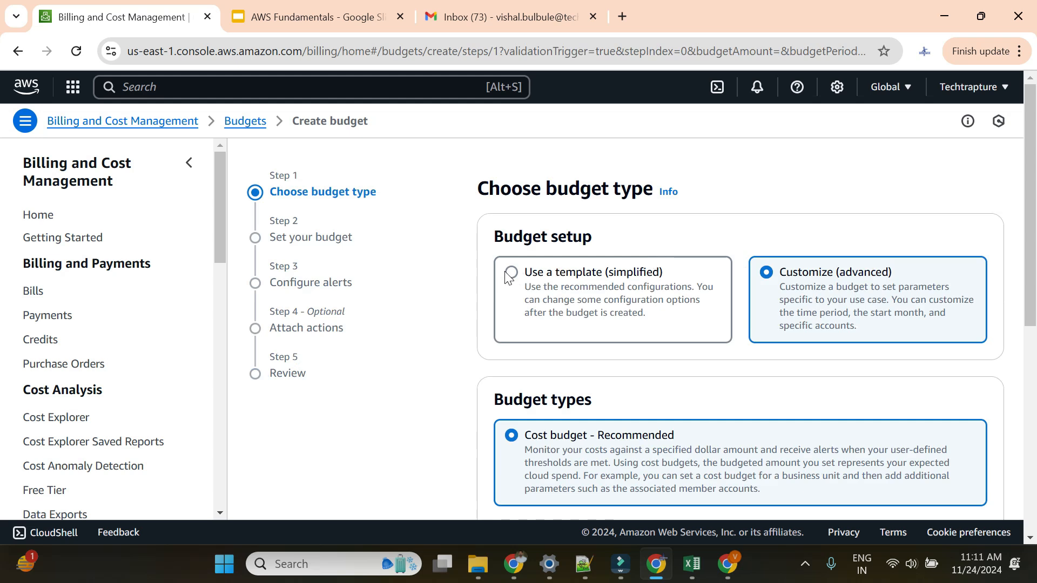
{"action": "left_click", "coordinate": [511, 273]}
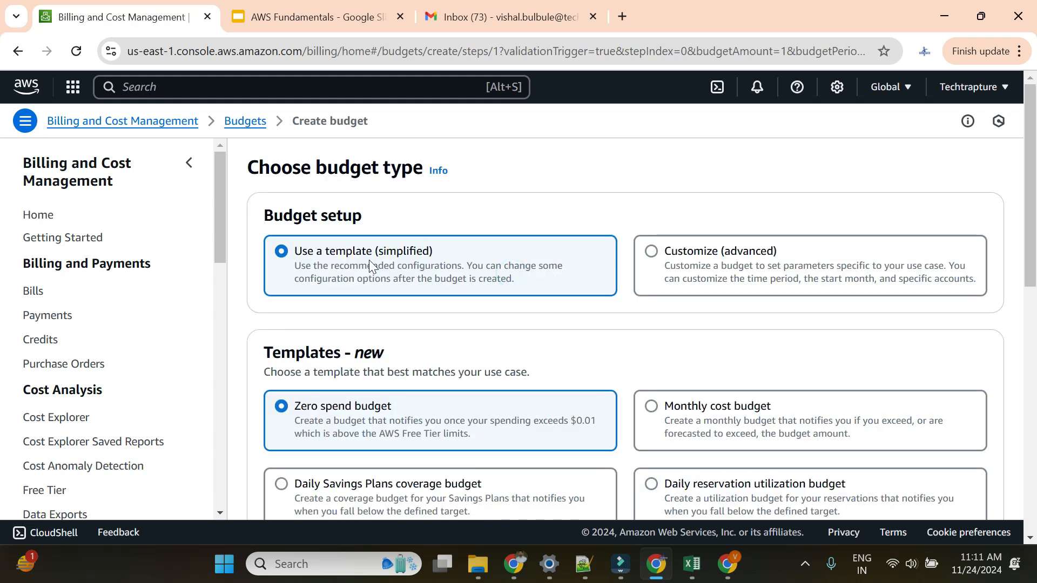
{"action": "scroll", "coordinate": [368, 260], "scroll_direction": "down", "scroll_amount": 1}
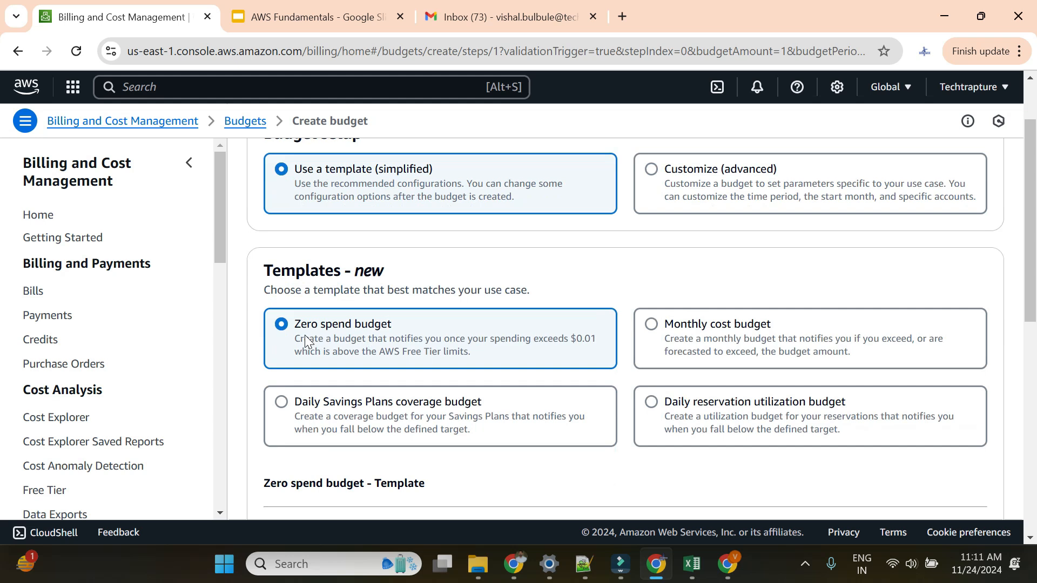
{"action": "scroll", "coordinate": [345, 345], "scroll_direction": "down", "scroll_amount": 1}
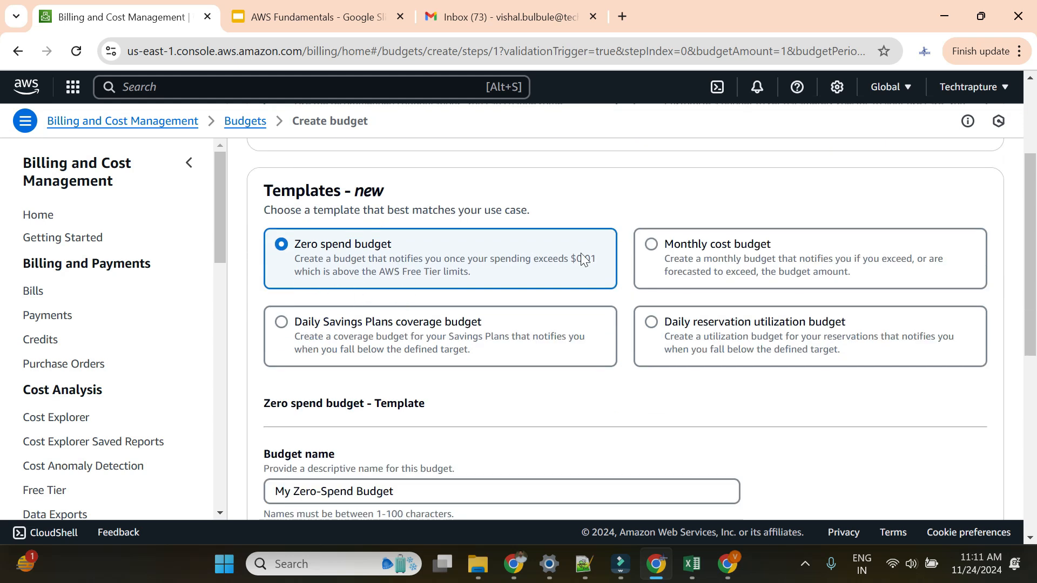
- Review the Zero spend template's $0.01 threshold and the name My Zero-Spend Budget
{"action": "left_click_drag", "start_coordinate": [570, 259], "coordinate": [590, 261]}
{"action": "scroll", "coordinate": [719, 399], "scroll_direction": "down", "scroll_amount": 1}
{"action": "scroll", "coordinate": [719, 398], "scroll_direction": "down", "scroll_amount": 1}
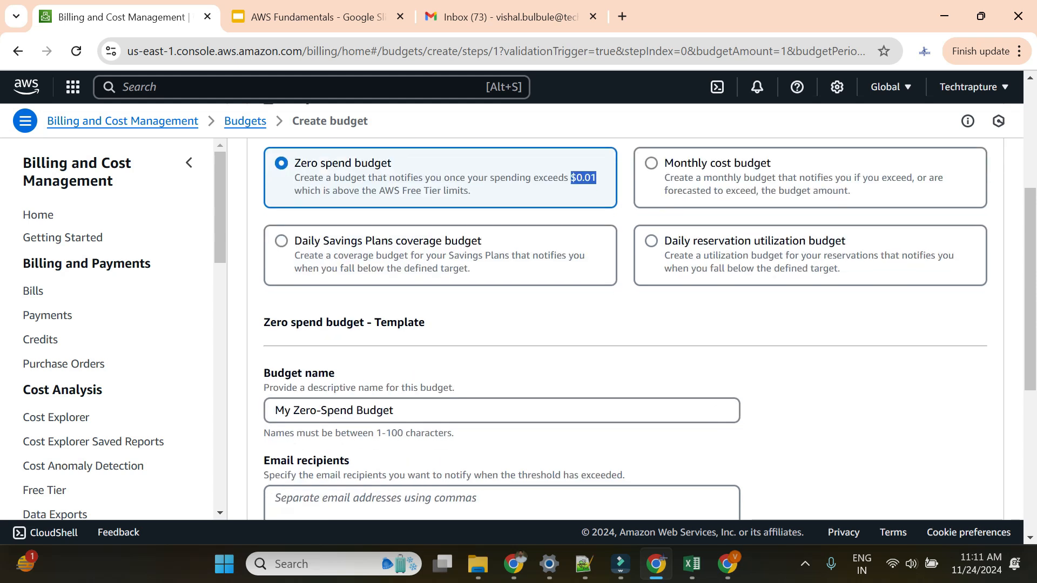
{"action": "triple_click", "coordinate": [451, 401]}
- Enter the alert email recipient, note the $0.01 spend rule, and create My Zero-Spend Budget
{"action": "left_click", "coordinate": [510, 378]}
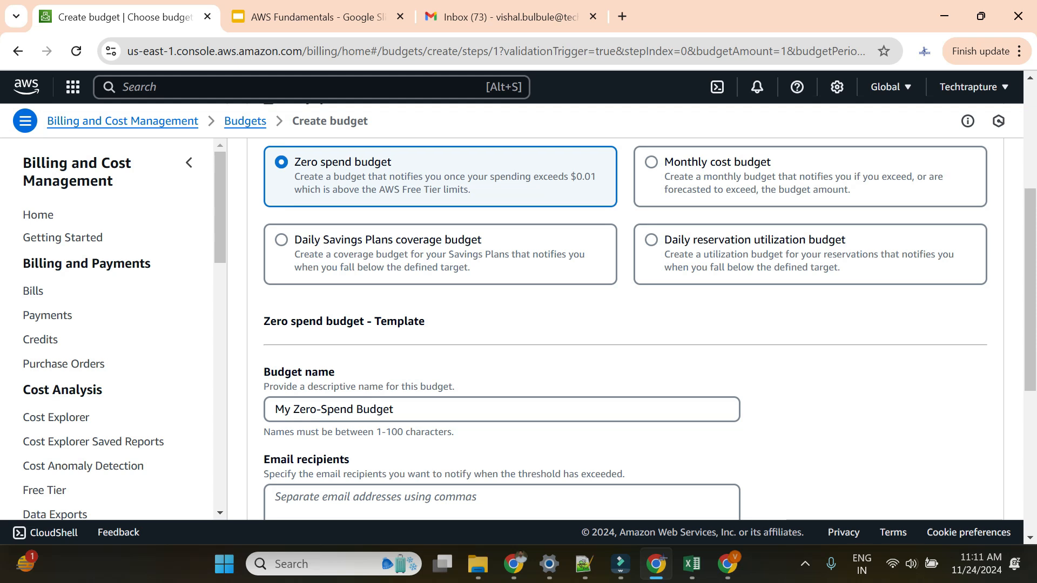
{"action": "scroll", "coordinate": [719, 398], "scroll_direction": "down", "scroll_amount": 2}
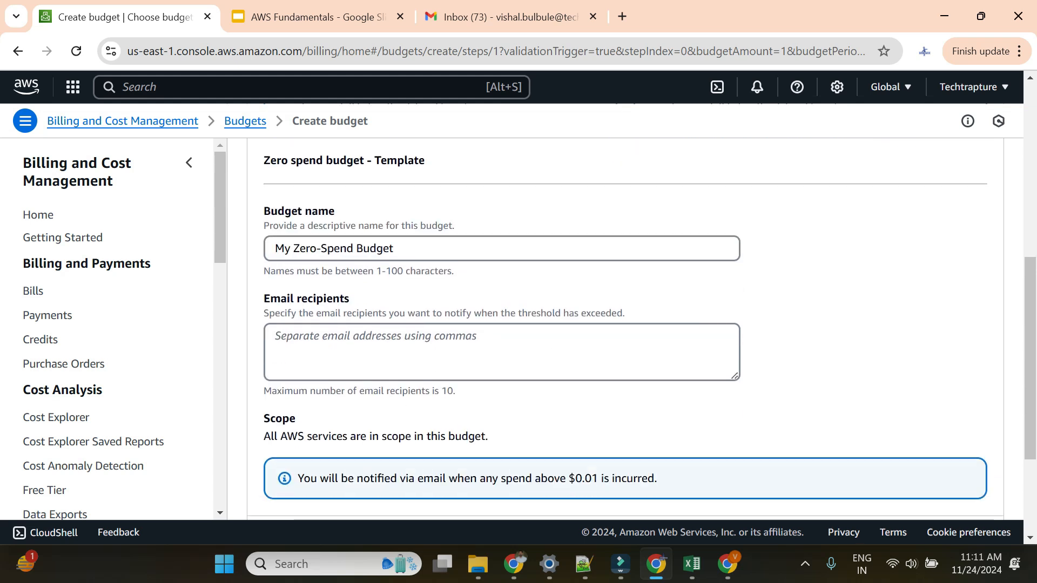
{"action": "left_click_drag", "start_coordinate": [265, 312], "coordinate": [292, 313]}
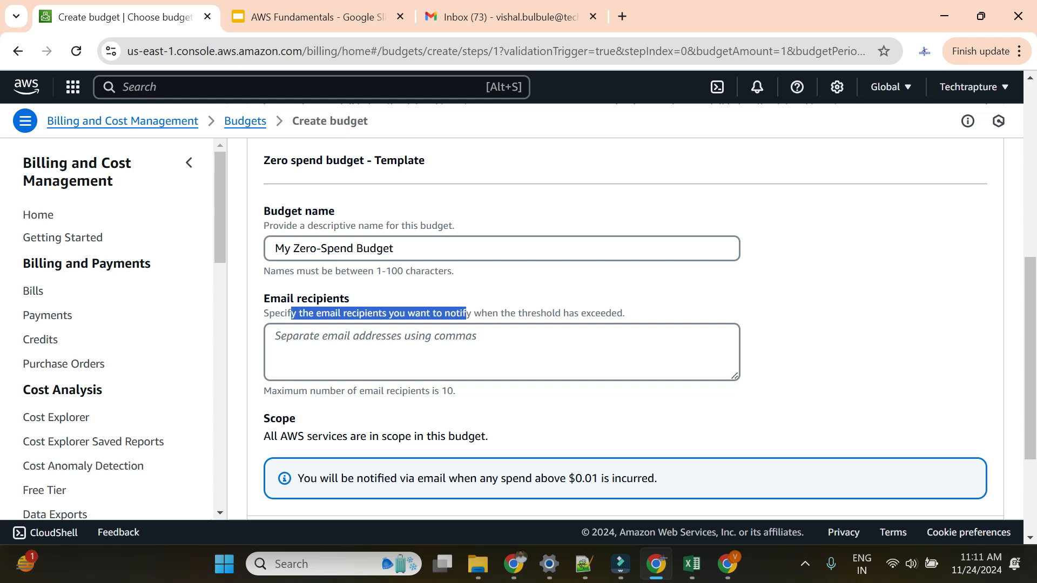
{"action": "left_click", "coordinate": [427, 340]}
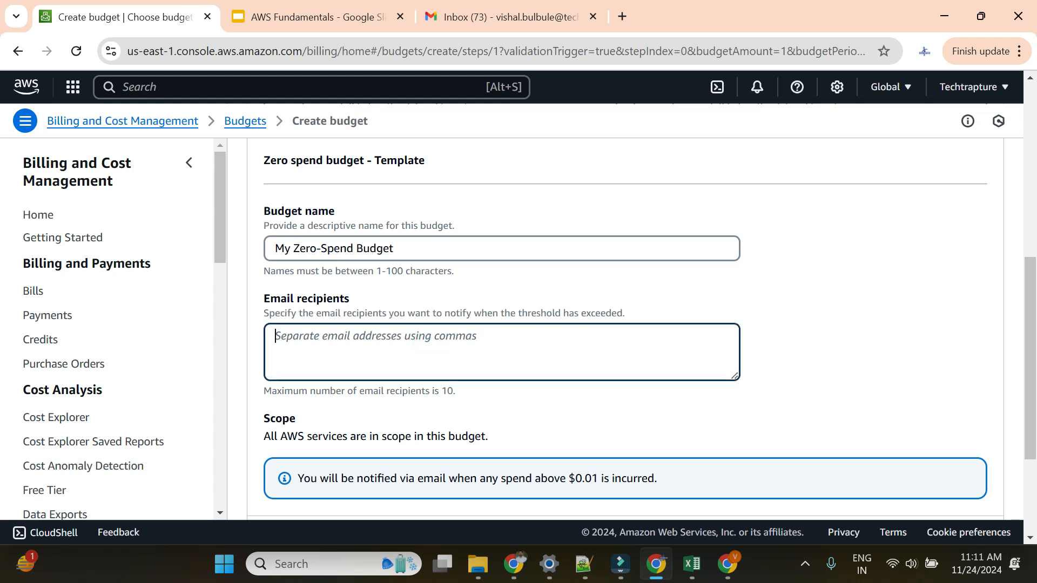
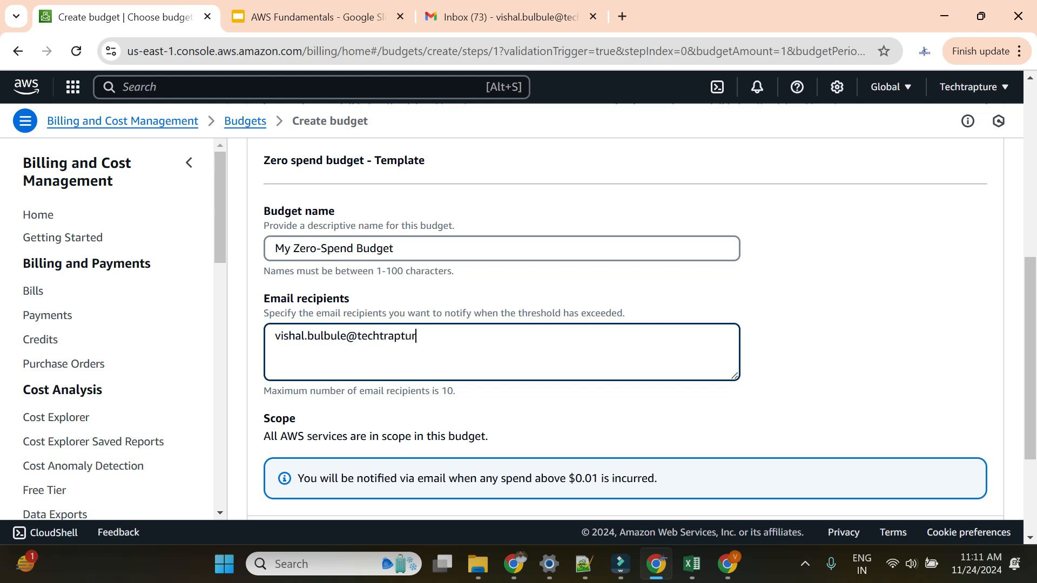
{"action": "scroll", "coordinate": [518, 324], "scroll_direction": "down", "scroll_amount": 2}
{"action": "mouse_move", "coordinate": [456, 273]}
{"action": "left_mouse_down"}
{"action": "mouse_move", "coordinate": [261, 274]}
{"action": "mouse_move", "coordinate": [487, 274]}
{"action": "left_mouse_up"}
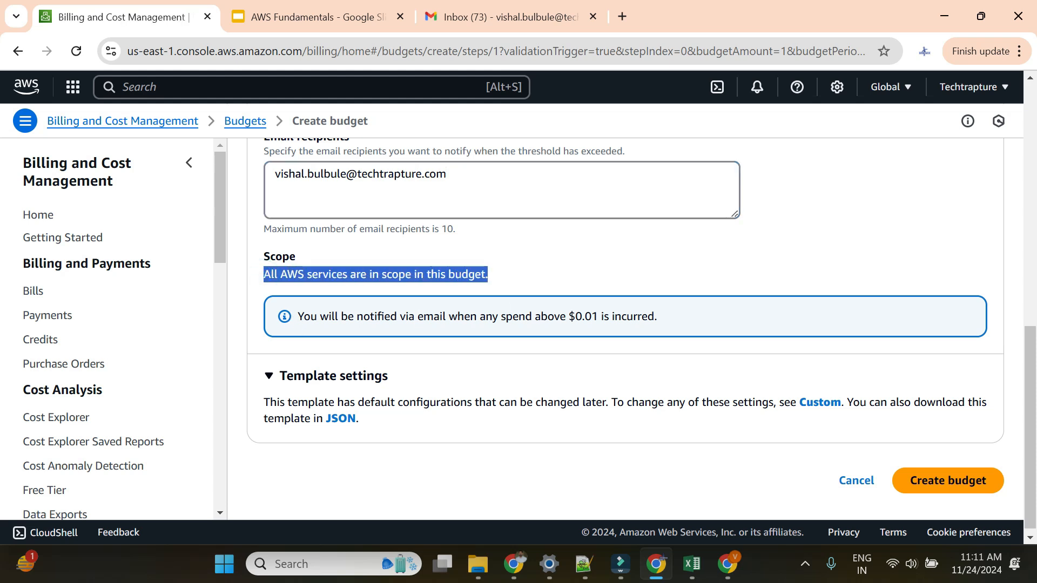
{"action": "left_click_drag", "start_coordinate": [297, 317], "coordinate": [669, 321]}
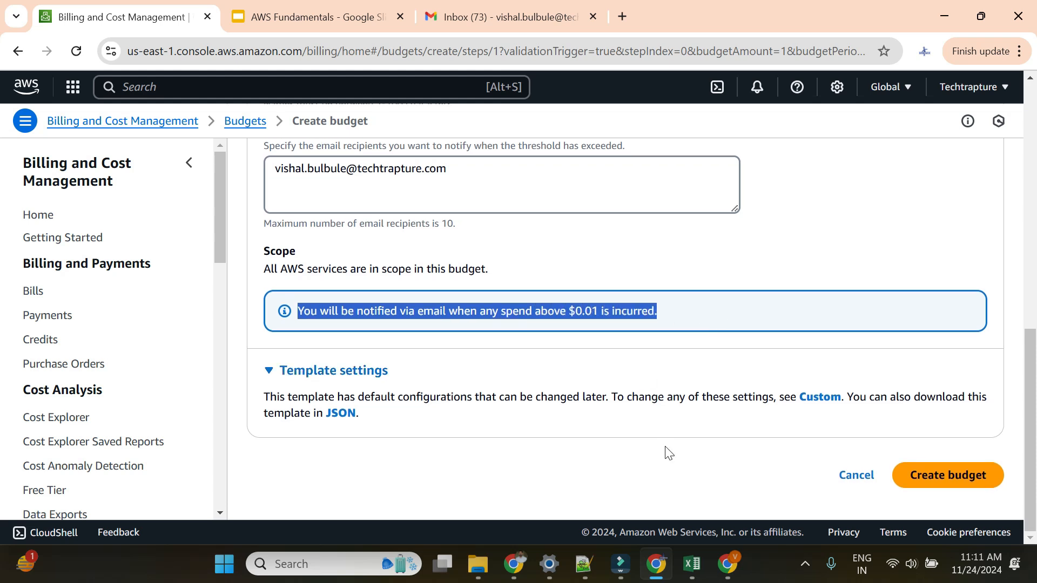
{"action": "left_click", "coordinate": [947, 480]}
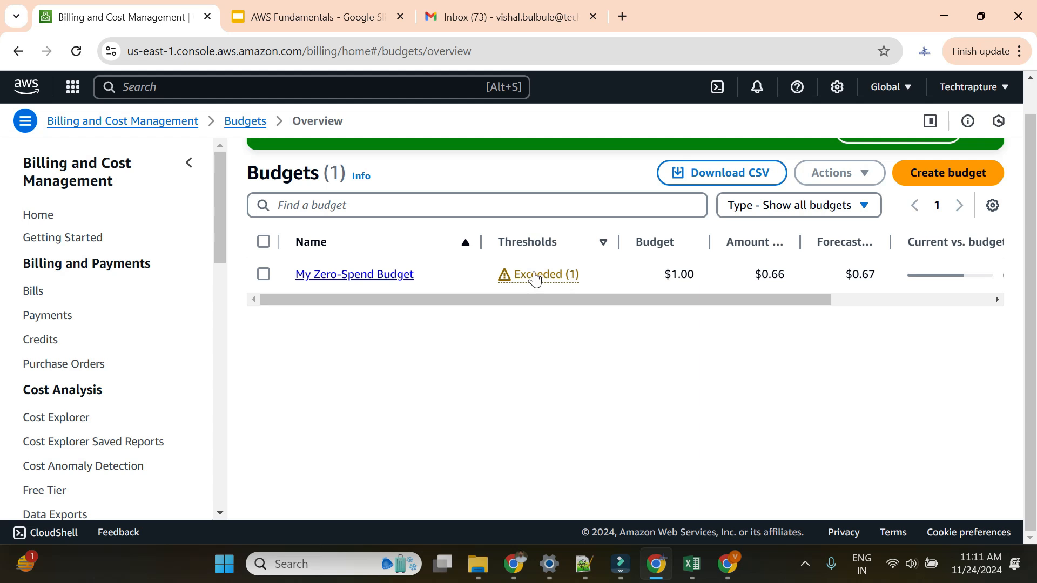
- Check the billing home Cost summary after My Zero-Spend Budget shows an exceeded threshold
{"action": "left_click", "coordinate": [39, 215]}
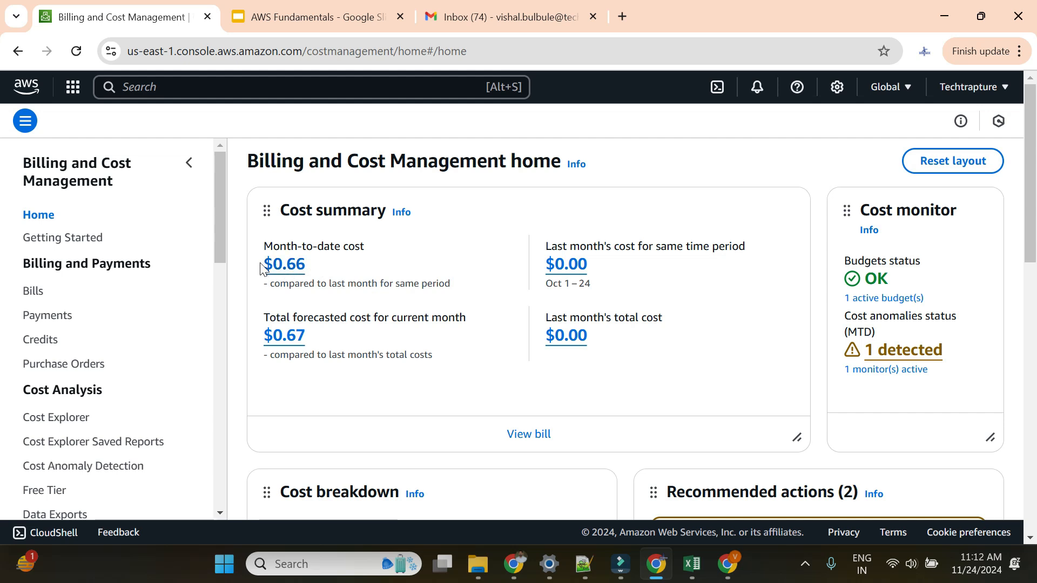
{"action": "scroll", "coordinate": [111, 326], "scroll_direction": "down", "scroll_amount": 4}
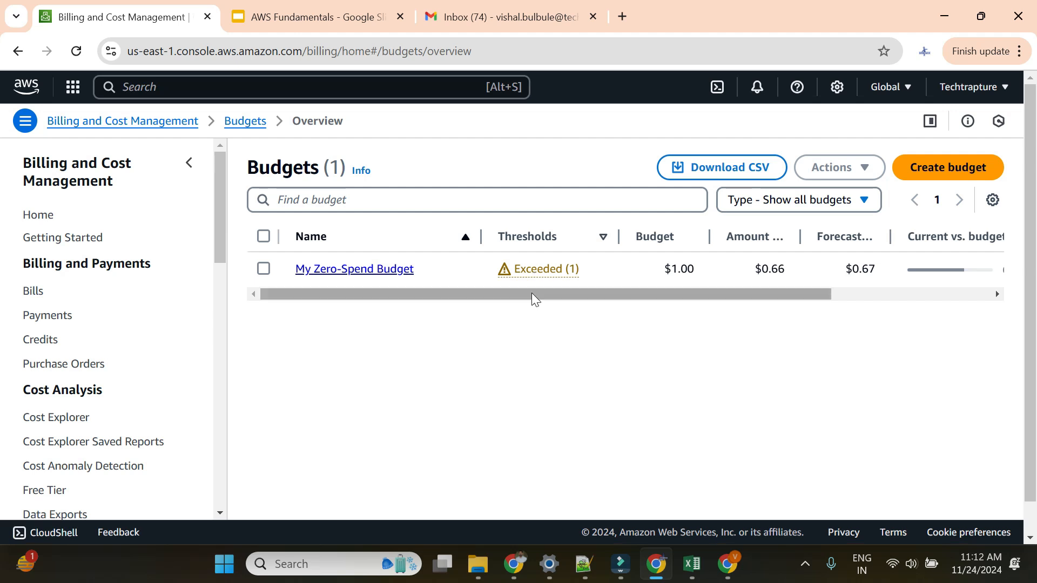
- Read the Gmail alert showing $0.66 actual cost against the $0.01 threshold, then return to AWS billing
{"action": "left_click", "coordinate": [512, 17]}
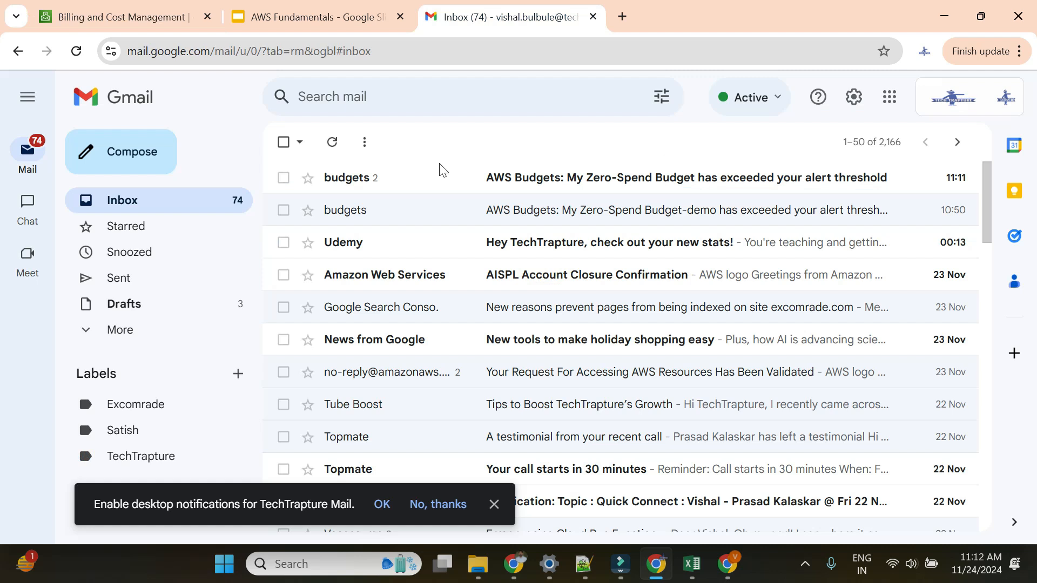
{"action": "left_click", "coordinate": [580, 178]}
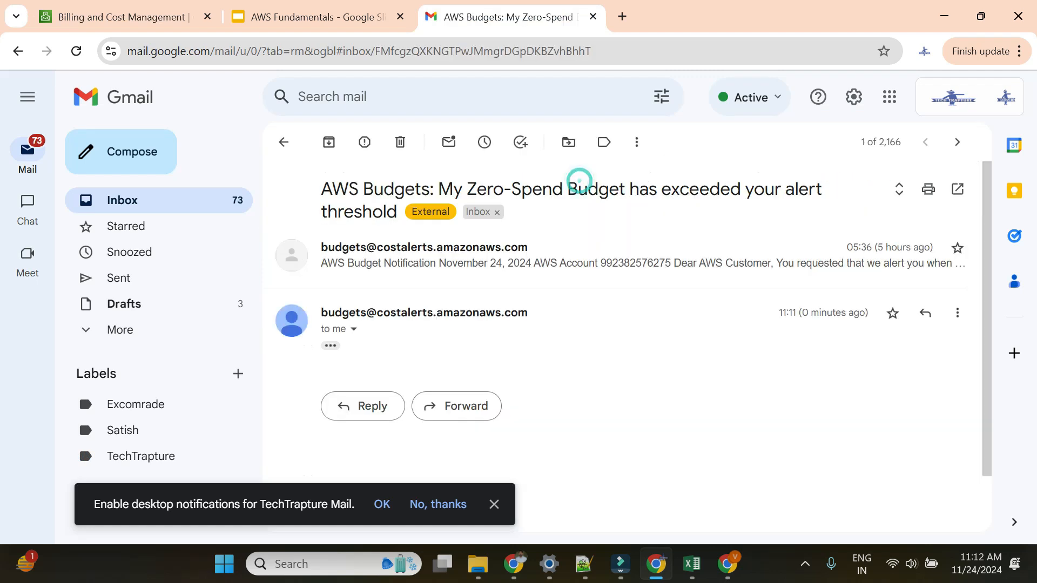
{"action": "scroll", "coordinate": [467, 271], "scroll_direction": "down", "scroll_amount": 2}
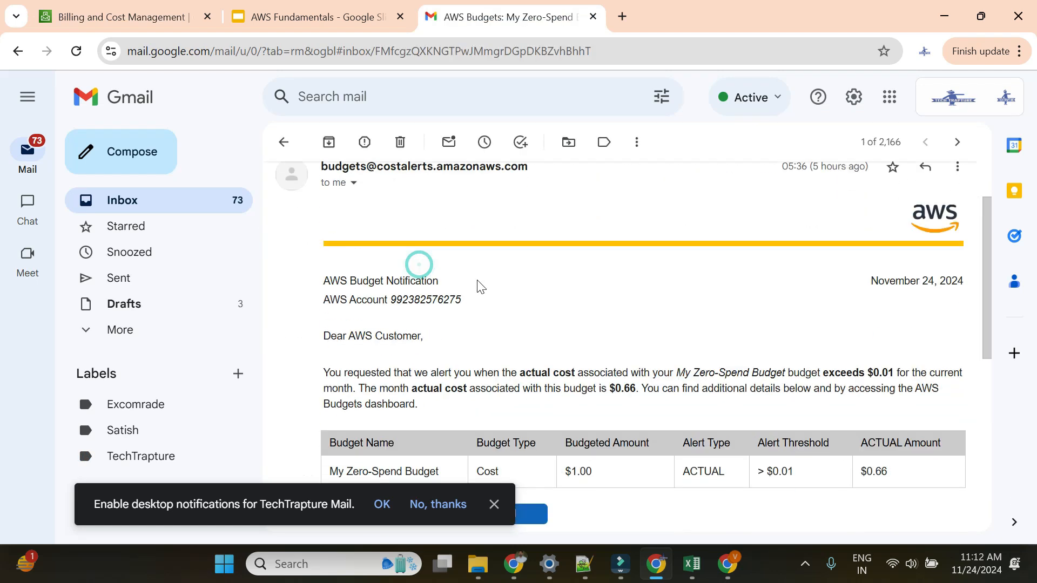
{"action": "scroll", "coordinate": [436, 328], "scroll_direction": "down", "scroll_amount": 2}
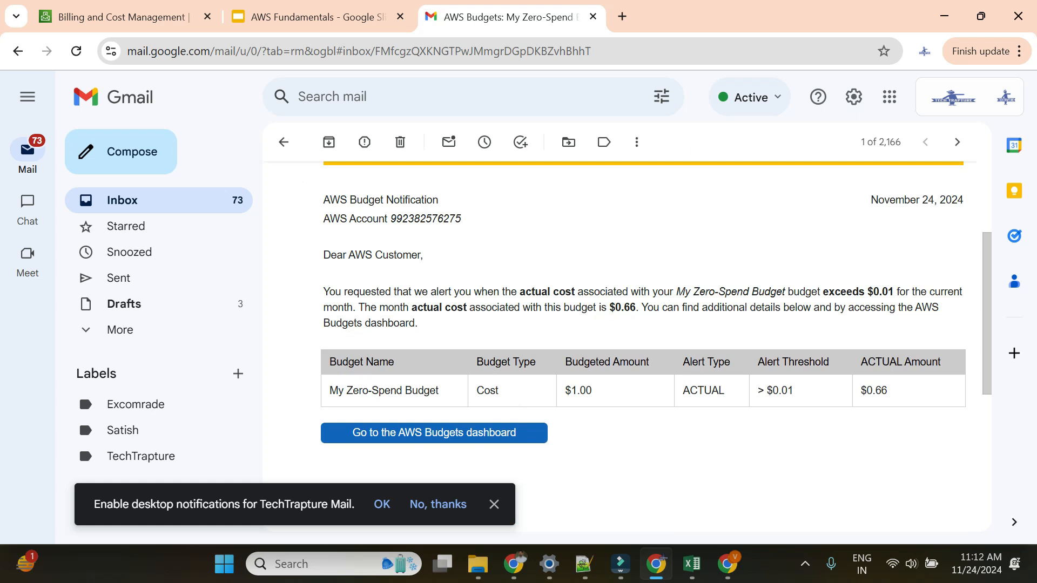
{"action": "left_click_drag", "start_coordinate": [673, 291], "coordinate": [897, 292]}
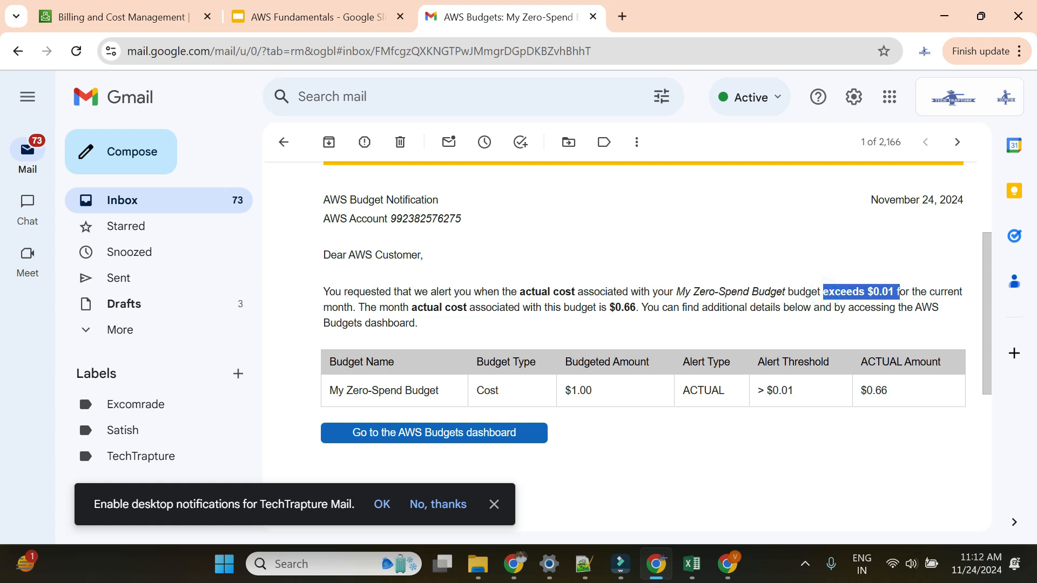
{"action": "left_click_drag", "start_coordinate": [412, 307], "coordinate": [638, 308]}
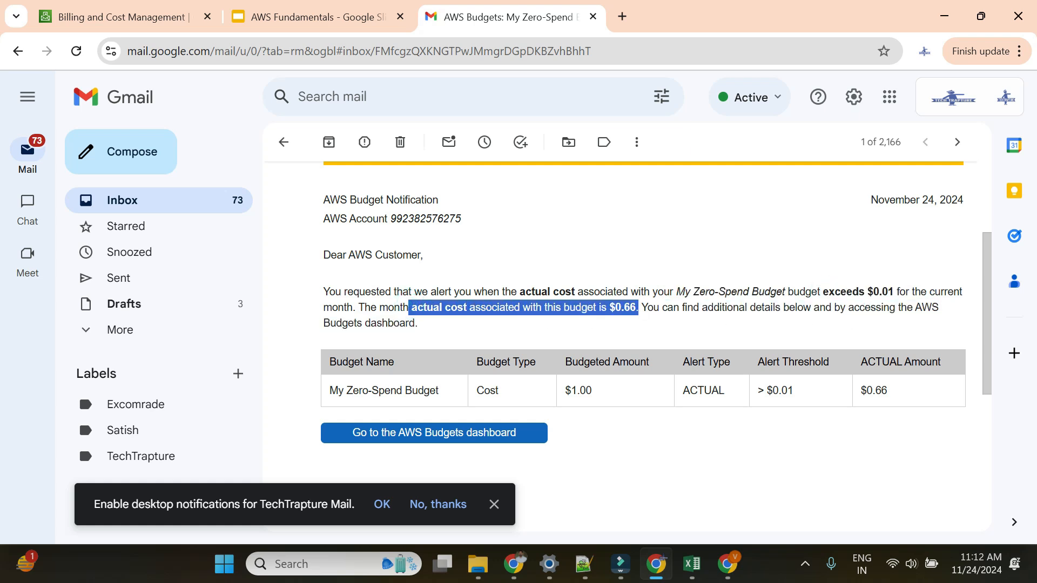
{"action": "left_click", "coordinate": [113, 16]}
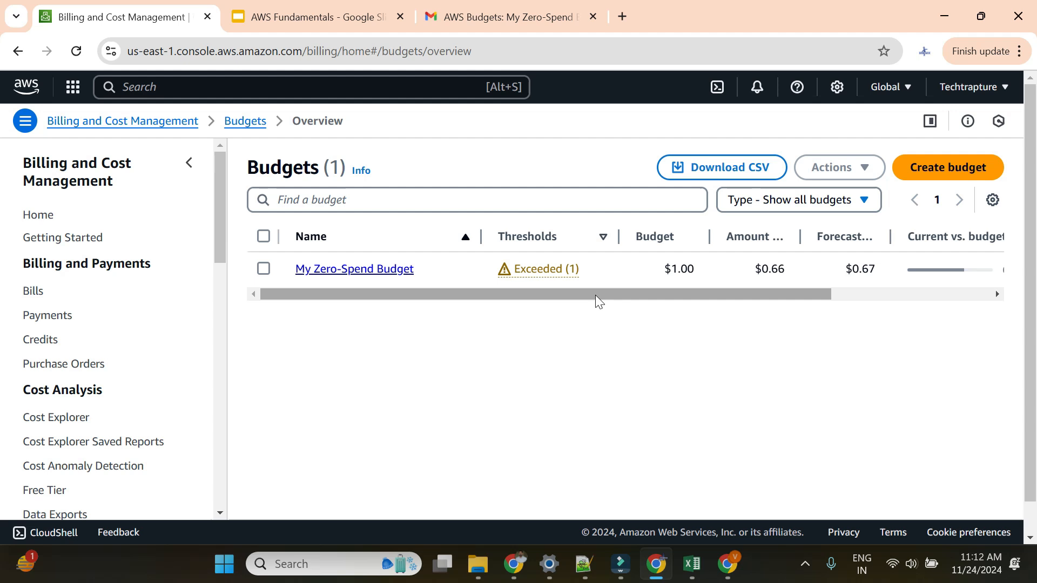
{"action": "scroll", "coordinate": [113, 324], "scroll_direction": "down", "scroll_amount": 1}
- Review the six-month service cost breakdown in Cost Explorer and go back to the Budgets list
{"action": "left_click", "coordinate": [58, 336]}
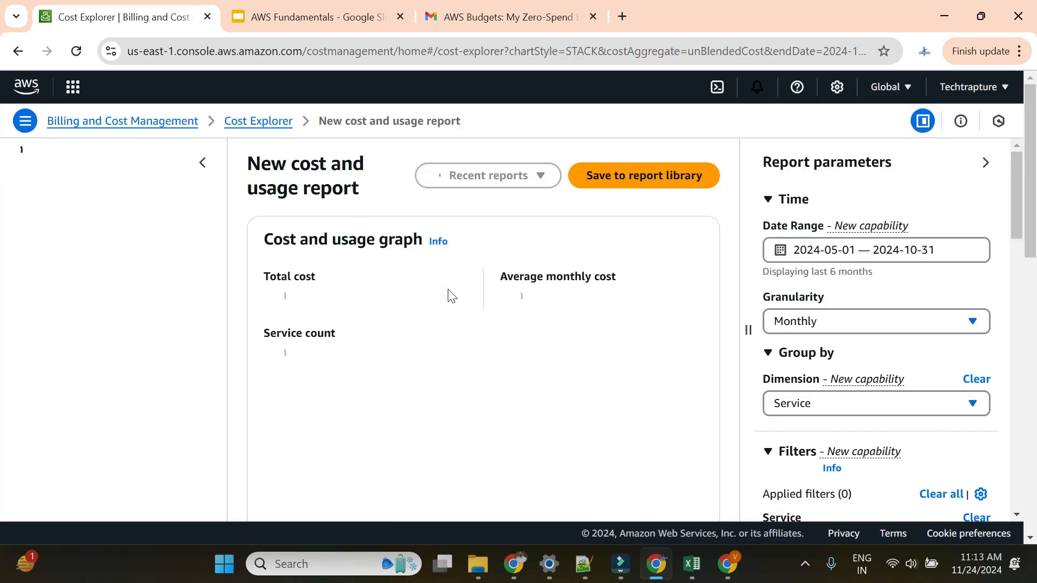
{"action": "scroll", "coordinate": [452, 295], "scroll_direction": "down", "scroll_amount": 1}
{"action": "scroll", "coordinate": [452, 296], "scroll_direction": "down", "scroll_amount": 1}
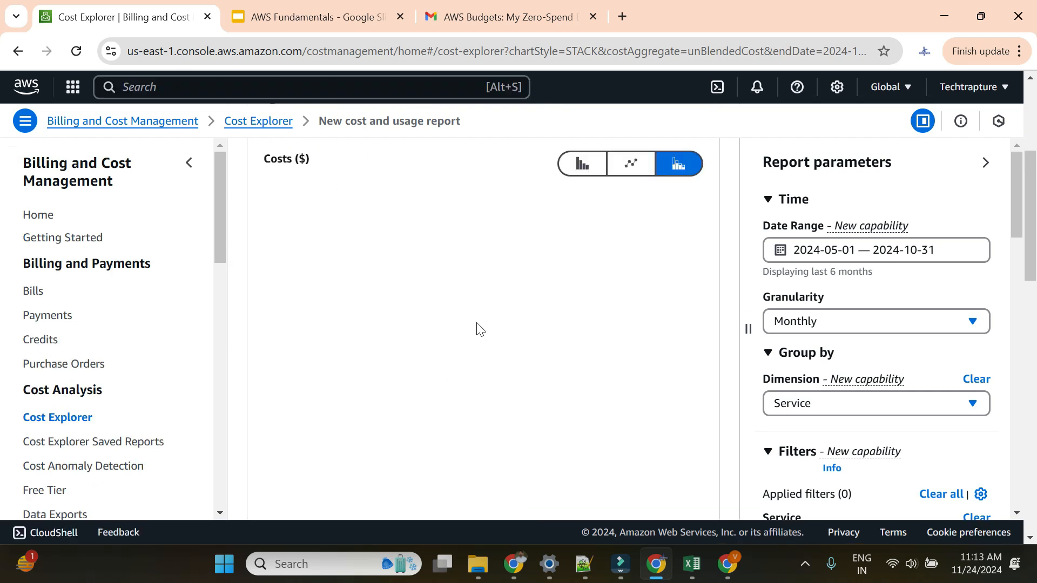
{"action": "scroll", "coordinate": [476, 329], "scroll_direction": "up", "scroll_amount": 1}
{"action": "scroll", "coordinate": [476, 329], "scroll_direction": "down", "scroll_amount": 4}
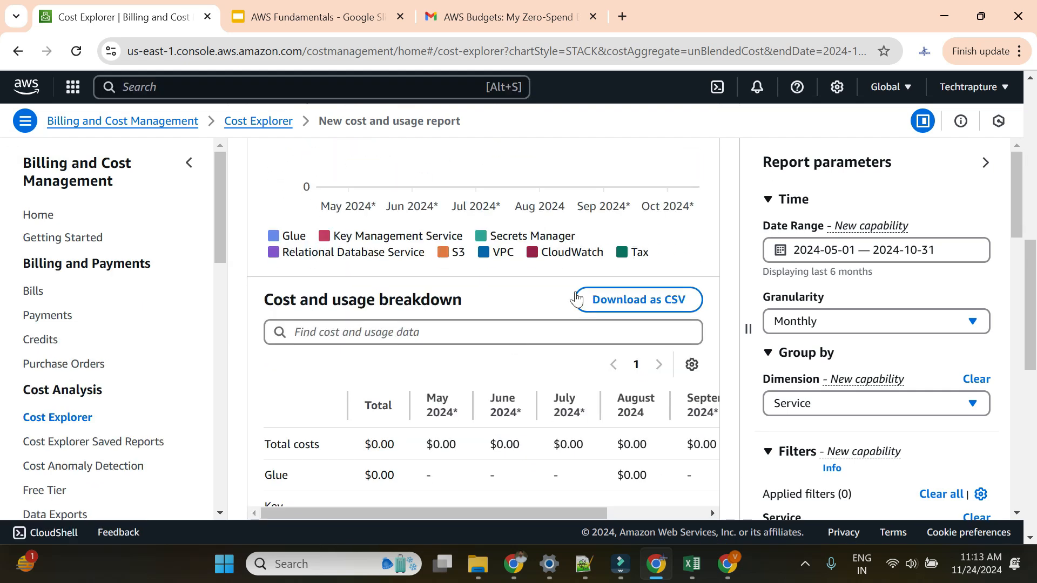
{"action": "scroll", "coordinate": [488, 322], "scroll_direction": "down", "scroll_amount": 2}
{"action": "scroll", "coordinate": [489, 323], "scroll_direction": "down", "scroll_amount": 2}
{"action": "scroll", "coordinate": [489, 323], "scroll_direction": "down", "scroll_amount": 2}
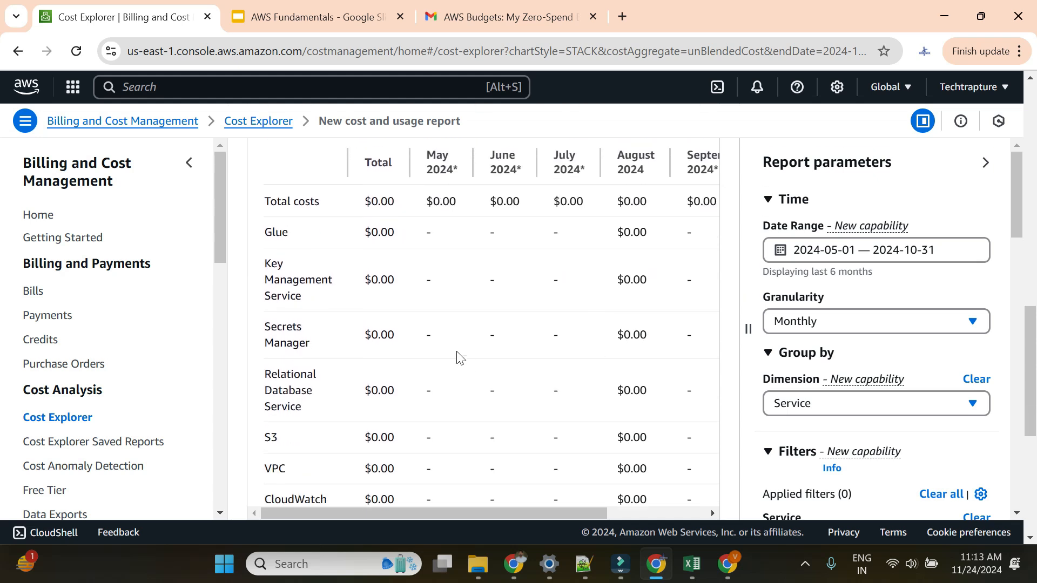
{"action": "scroll", "coordinate": [489, 323], "scroll_direction": "down", "scroll_amount": 3}
{"action": "scroll", "coordinate": [530, 312], "scroll_direction": "up", "scroll_amount": 3}
{"action": "scroll", "coordinate": [531, 312], "scroll_direction": "up", "scroll_amount": 3}
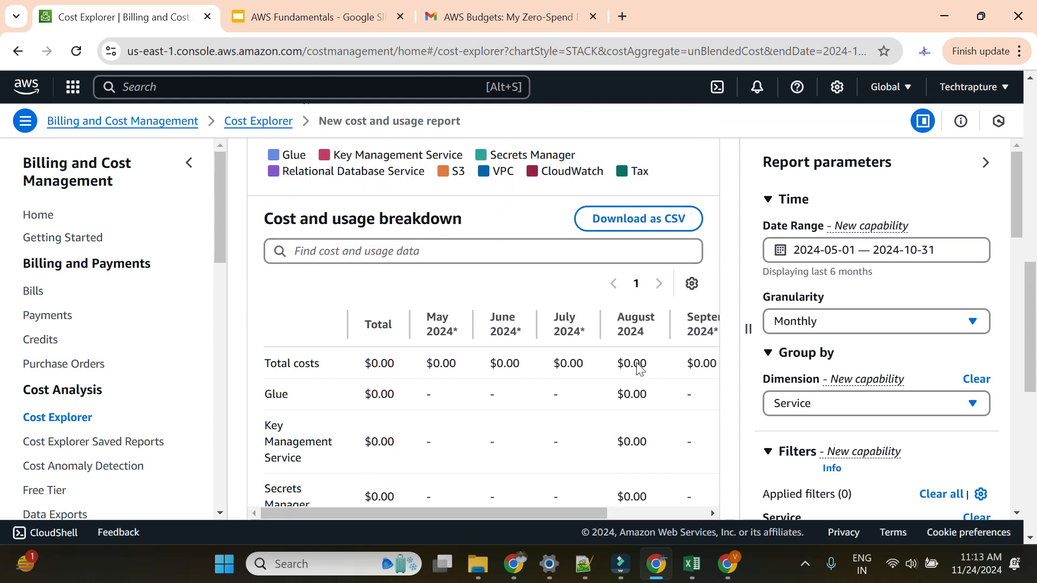
{"action": "scroll", "coordinate": [603, 391], "scroll_direction": "up", "scroll_amount": 1}
{"action": "scroll", "coordinate": [603, 390], "scroll_direction": "up", "scroll_amount": 3}
{"action": "scroll", "coordinate": [624, 405], "scroll_direction": "down", "scroll_amount": 2}
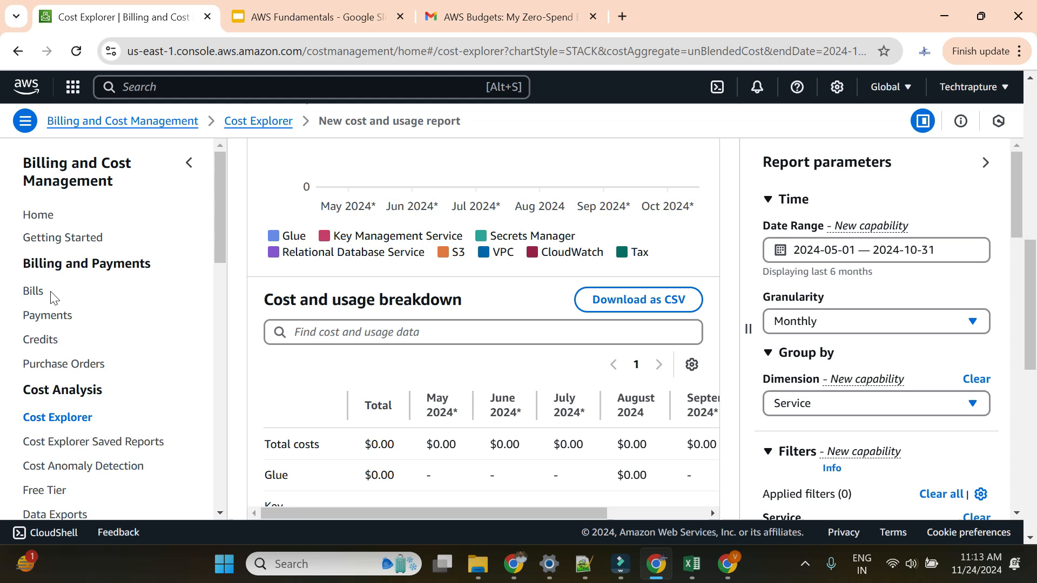
{"action": "scroll", "coordinate": [622, 426], "scroll_direction": "down", "scroll_amount": 2}
{"action": "scroll", "coordinate": [622, 427], "scroll_direction": "down", "scroll_amount": 3}
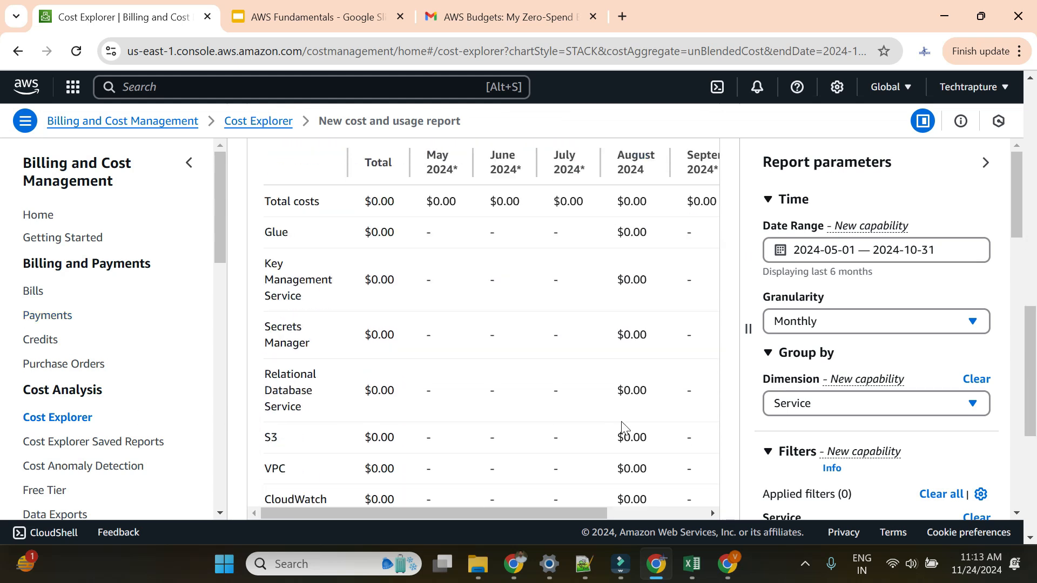
{"action": "scroll", "coordinate": [566, 462], "scroll_direction": "up", "scroll_amount": 2}
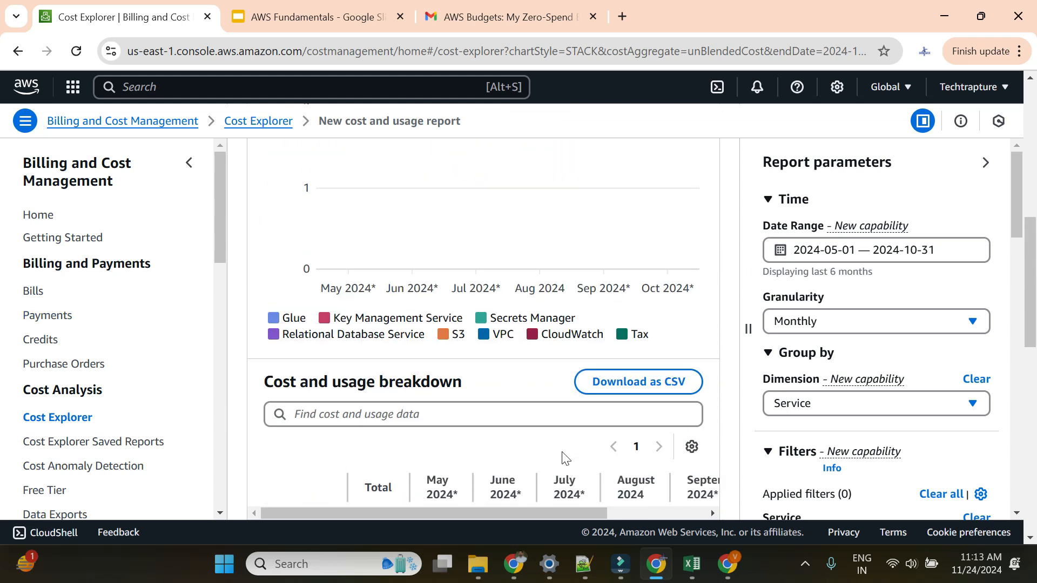
{"action": "scroll", "coordinate": [565, 456], "scroll_direction": "up", "scroll_amount": 3}
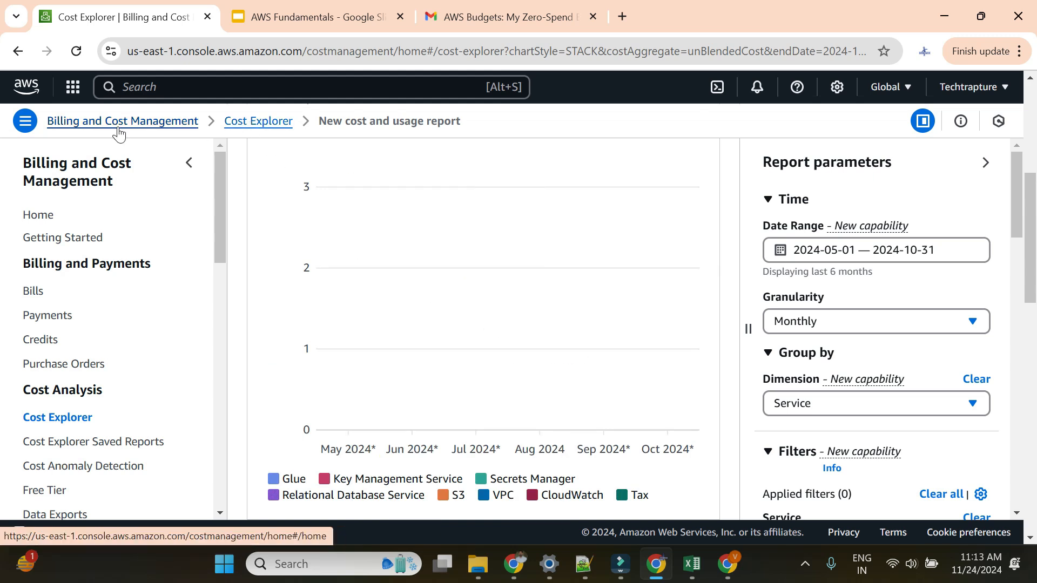
{"action": "scroll", "coordinate": [43, 308], "scroll_direction": "down", "scroll_amount": 3}
{"action": "scroll", "coordinate": [77, 347], "scroll_direction": "down", "scroll_amount": 2}
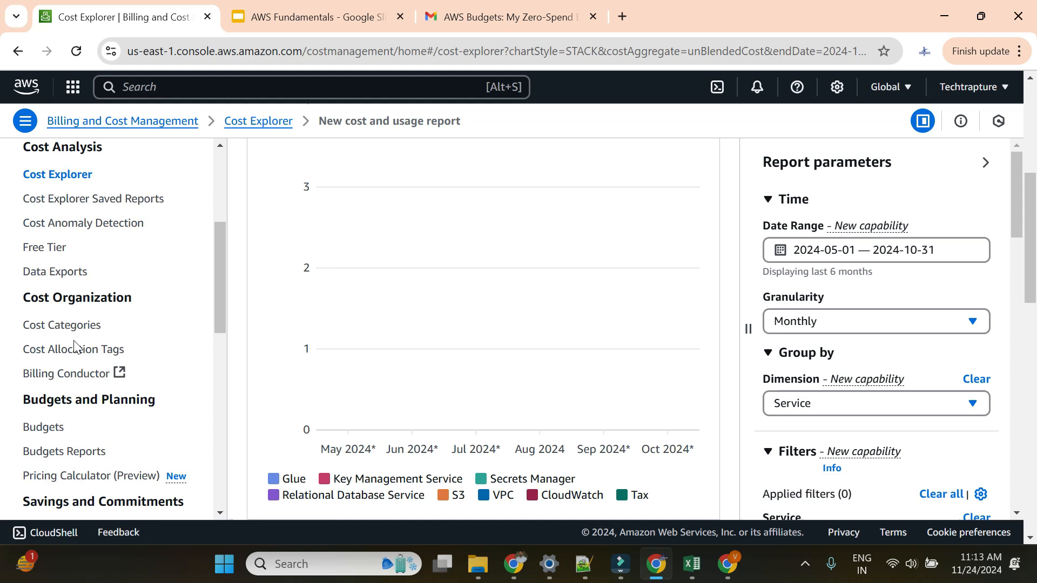
{"action": "scroll", "coordinate": [78, 346], "scroll_direction": "down", "scroll_amount": 2}
{"action": "left_click", "coordinate": [43, 346]}
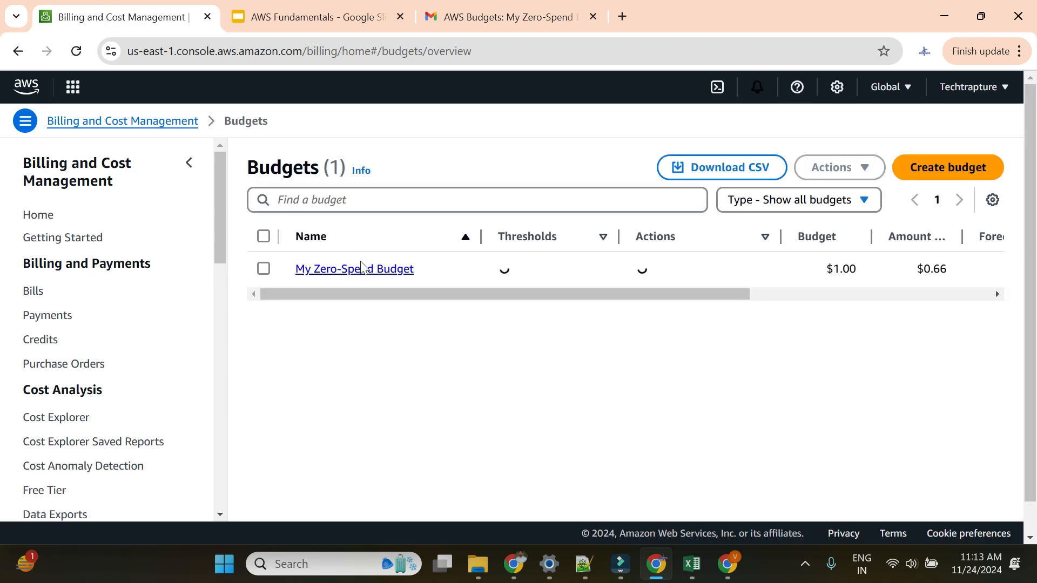
- Start a customized (advanced) Cost budget and proceed to the Set your budget step
{"action": "left_click", "coordinate": [947, 167]}
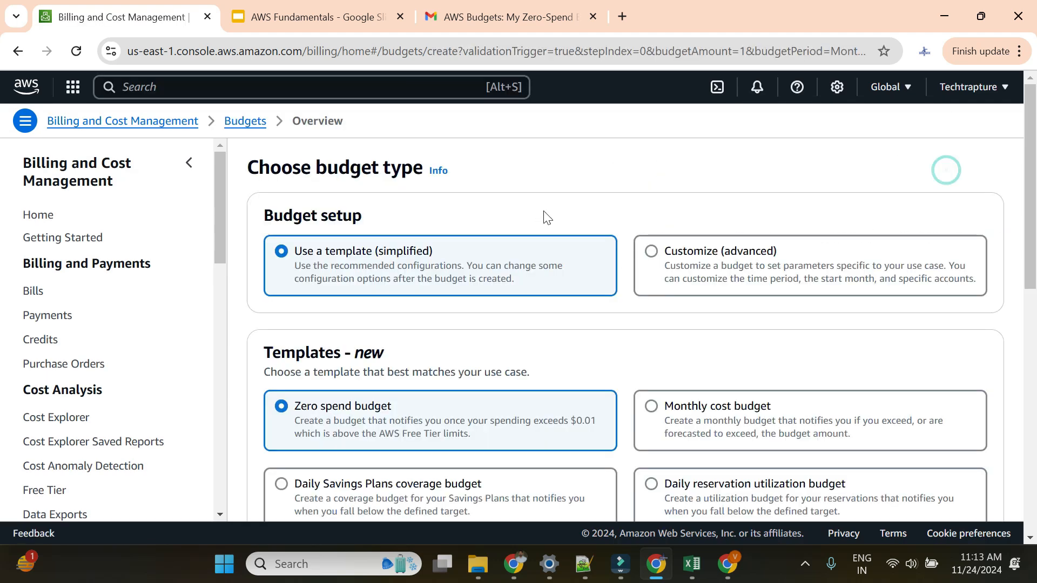
{"action": "left_click", "coordinate": [651, 251]}
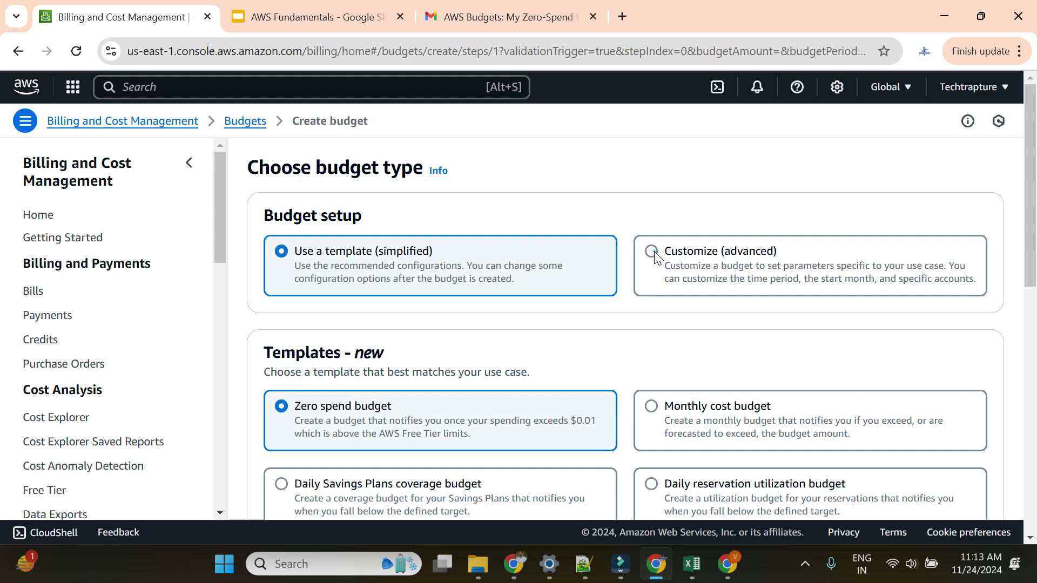
{"action": "scroll", "coordinate": [686, 218], "scroll_direction": "down", "scroll_amount": 3}
{"action": "scroll", "coordinate": [686, 219], "scroll_direction": "down", "scroll_amount": 3}
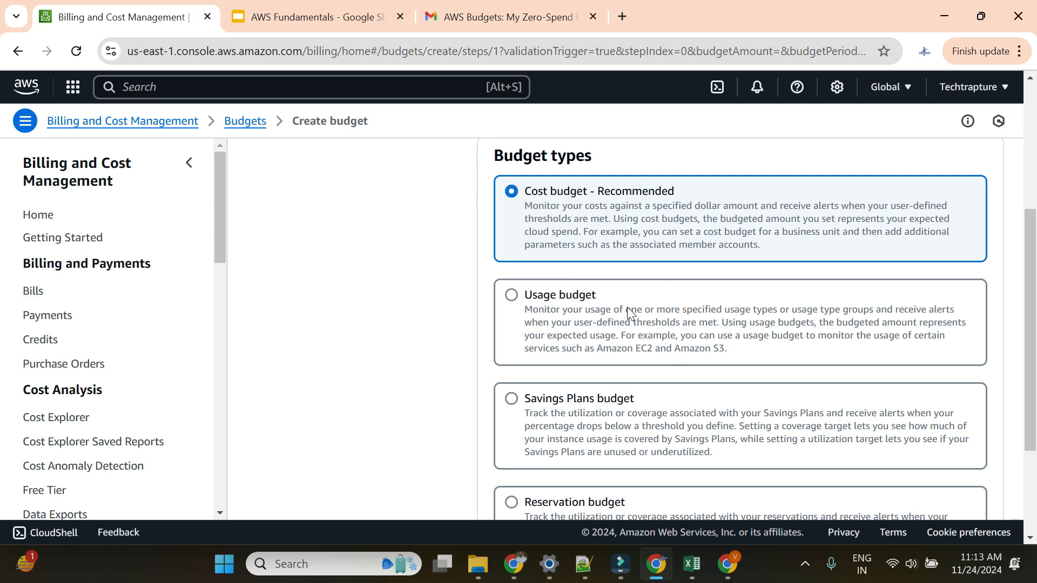
{"action": "scroll", "coordinate": [627, 308], "scroll_direction": "down", "scroll_amount": 2}
{"action": "left_click", "coordinate": [972, 475]}
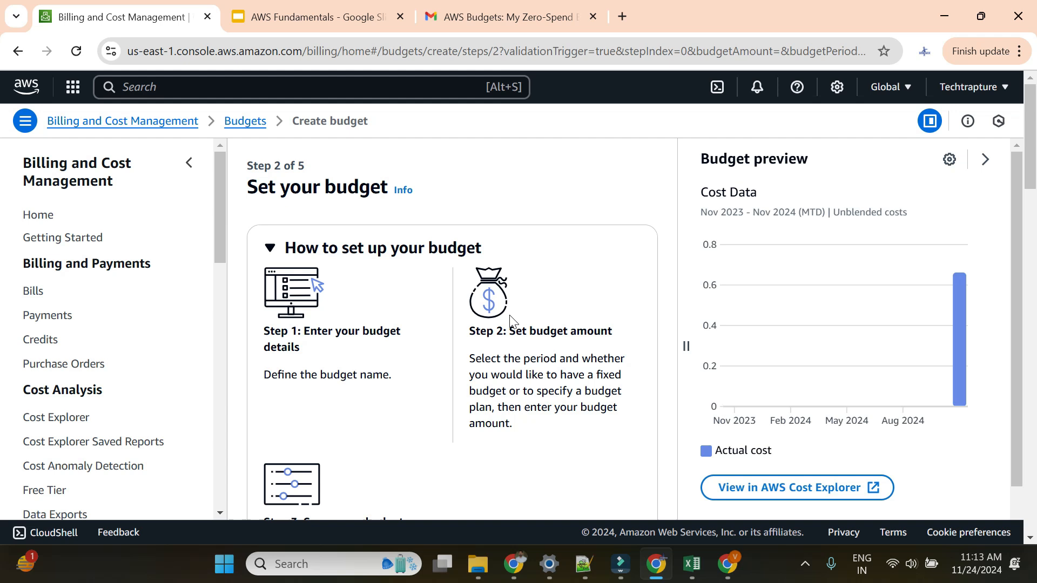
{"action": "scroll", "coordinate": [497, 277], "scroll_direction": "down", "scroll_amount": 4}
{"action": "scroll", "coordinate": [497, 277], "scroll_direction": "down", "scroll_amount": 2}
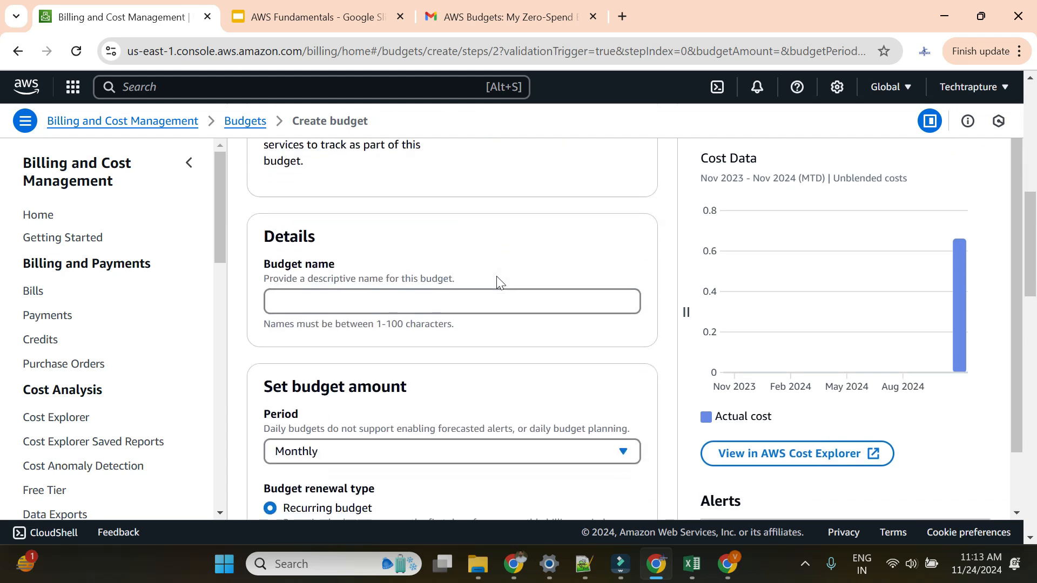
- Name the budget '1_dollar budget' and review its monthly, recurring, fixed settings
{"action": "left_click", "coordinate": [403, 300]}
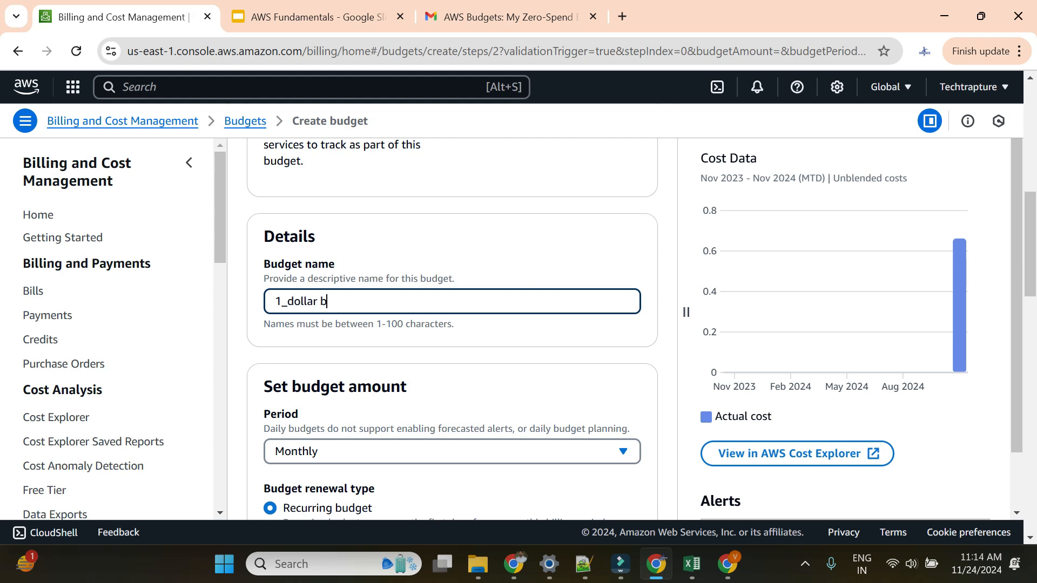
{"action": "type", "text": "get"}
{"action": "scroll", "coordinate": [467, 259], "scroll_direction": "down", "scroll_amount": 2}
{"action": "scroll", "coordinate": [467, 259], "scroll_direction": "down", "scroll_amount": 1}
{"action": "scroll", "coordinate": [467, 259], "scroll_direction": "down", "scroll_amount": 1}
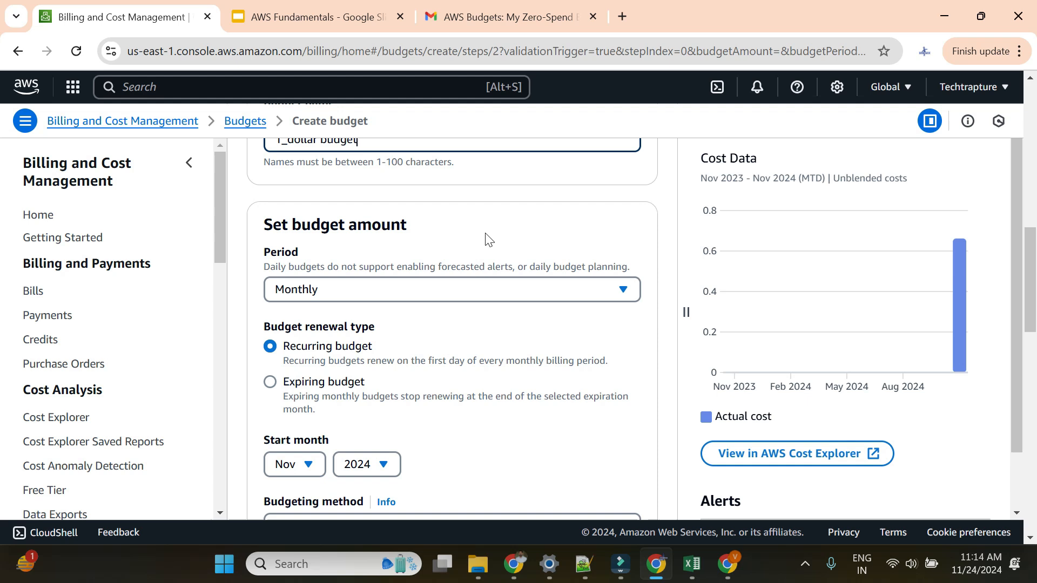
{"action": "scroll", "coordinate": [488, 239], "scroll_direction": "down", "scroll_amount": 2}
{"action": "scroll", "coordinate": [289, 202], "scroll_direction": "up", "scroll_amount": 2}
{"action": "left_click_drag", "start_coordinate": [387, 266], "coordinate": [492, 292]}
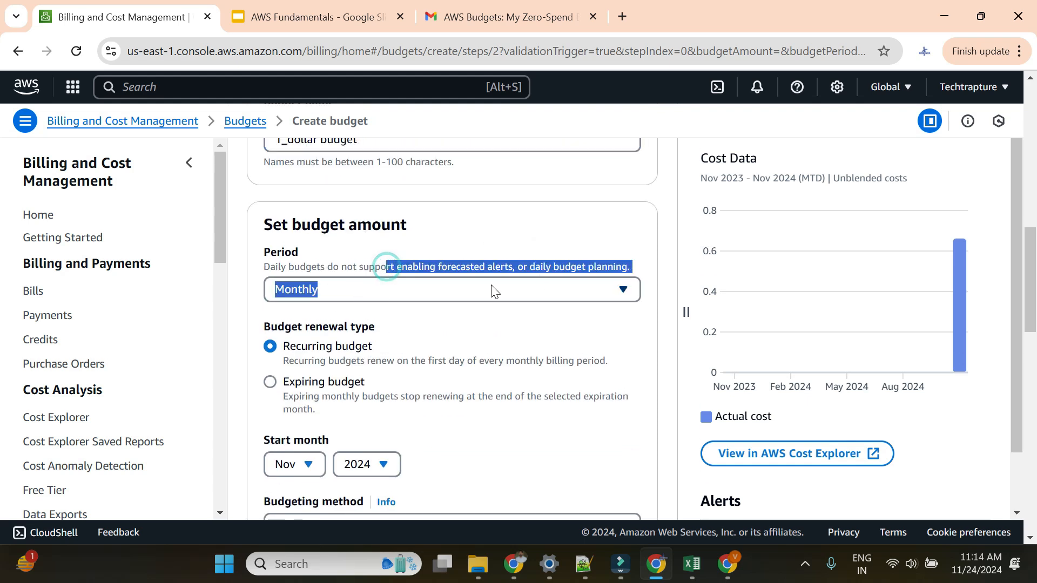
{"action": "left_click", "coordinate": [500, 243]}
{"action": "scroll", "coordinate": [500, 236], "scroll_direction": "down", "scroll_amount": 1}
{"action": "scroll", "coordinate": [502, 243], "scroll_direction": "down", "scroll_amount": 1}
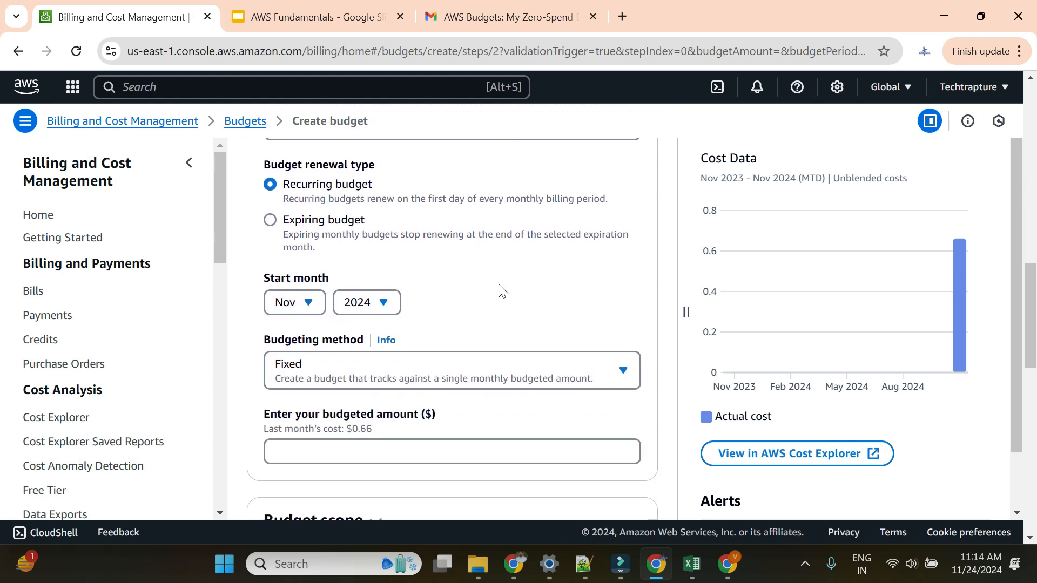
{"action": "scroll", "coordinate": [454, 291], "scroll_direction": "down", "scroll_amount": 1}
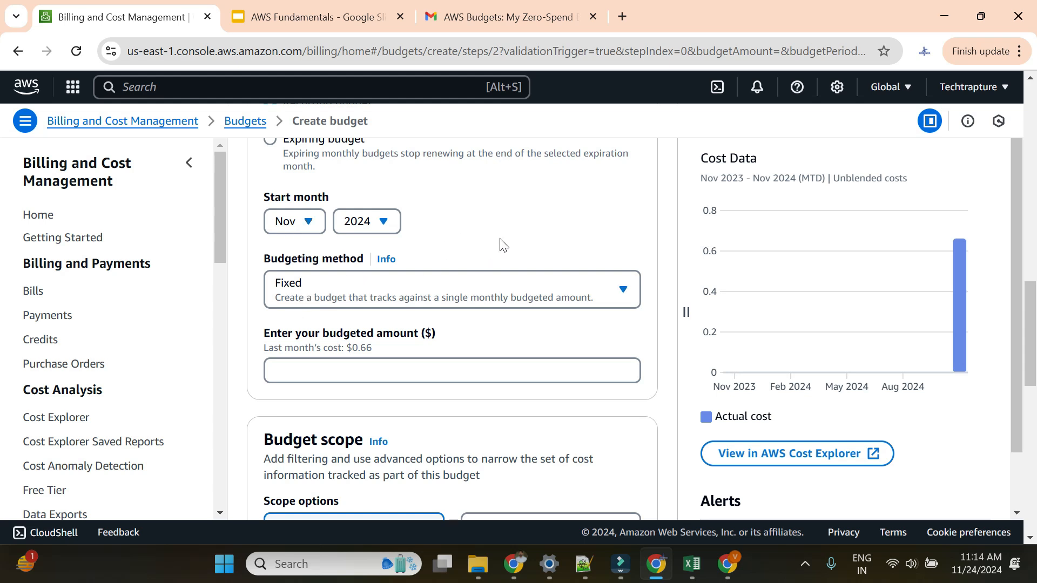
{"action": "scroll", "coordinate": [537, 284], "scroll_direction": "down", "scroll_amount": 1}
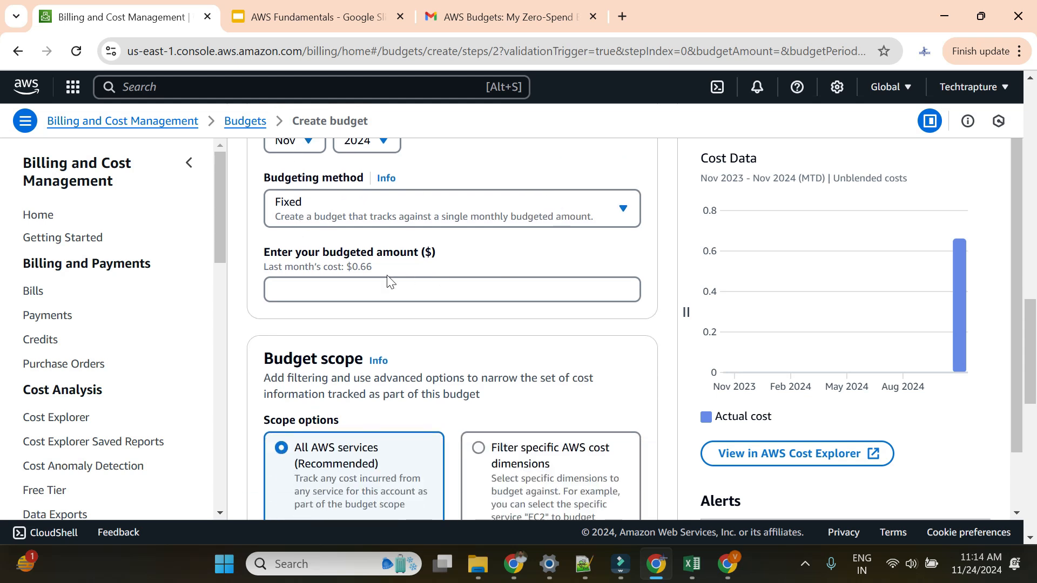
- Set the budgeted amount to $1 and keep Unblended costs as the aggregation
{"action": "left_click", "coordinate": [359, 284]}
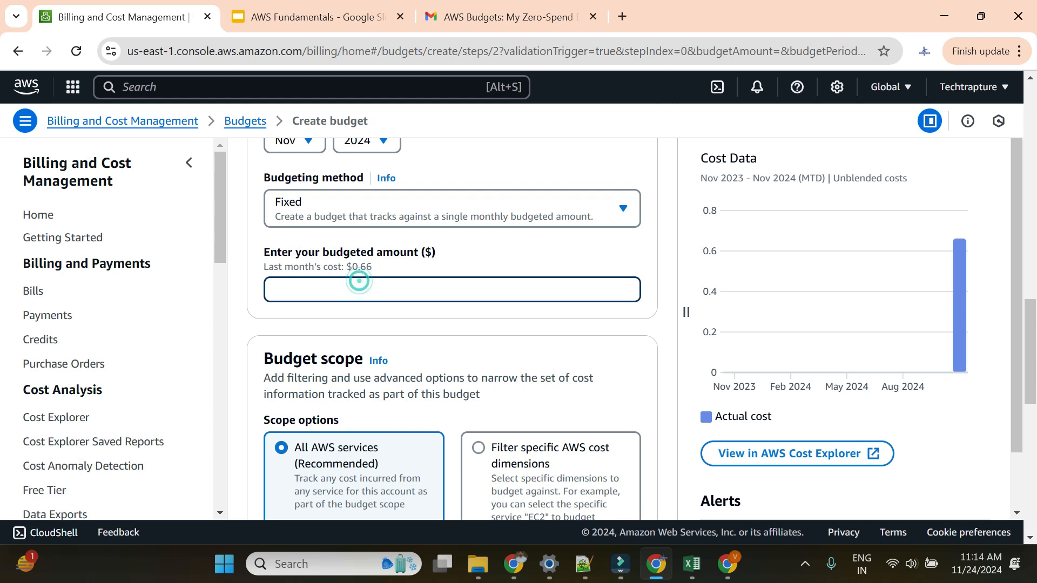
{"action": "type", "text": "1"}
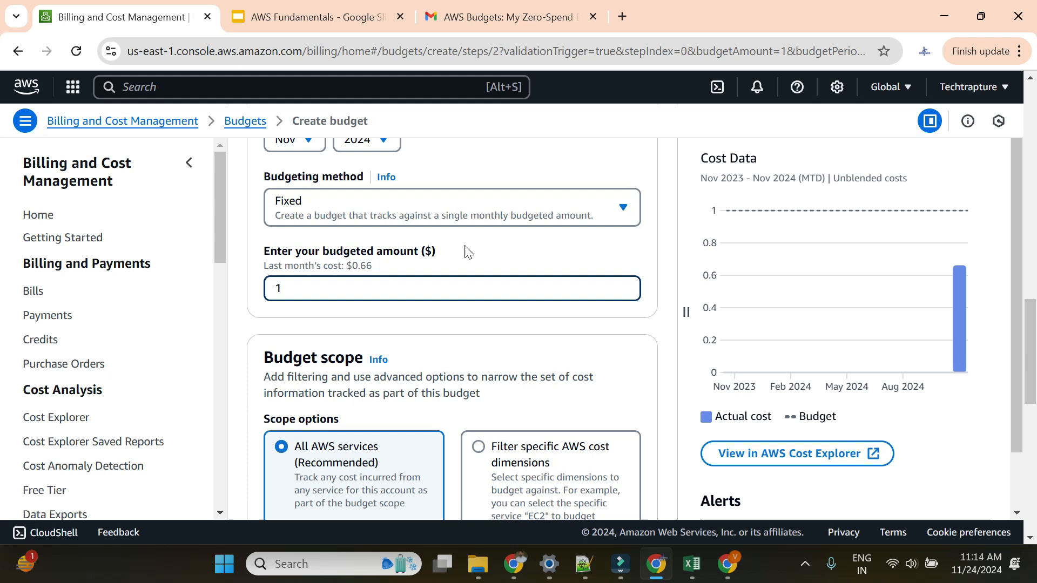
{"action": "scroll", "coordinate": [466, 247], "scroll_direction": "down", "scroll_amount": 1}
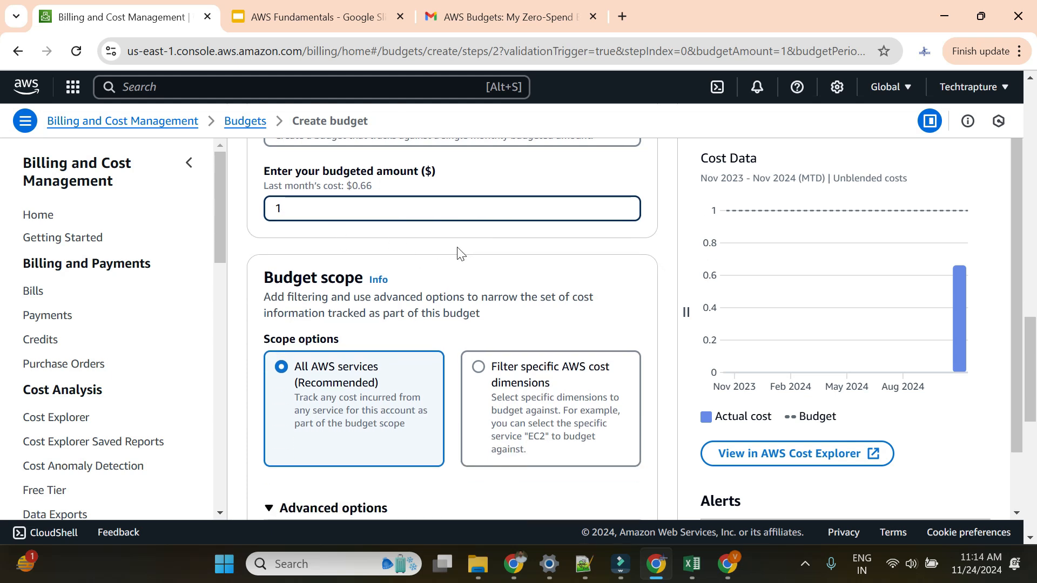
{"action": "scroll", "coordinate": [476, 253], "scroll_direction": "down", "scroll_amount": 2}
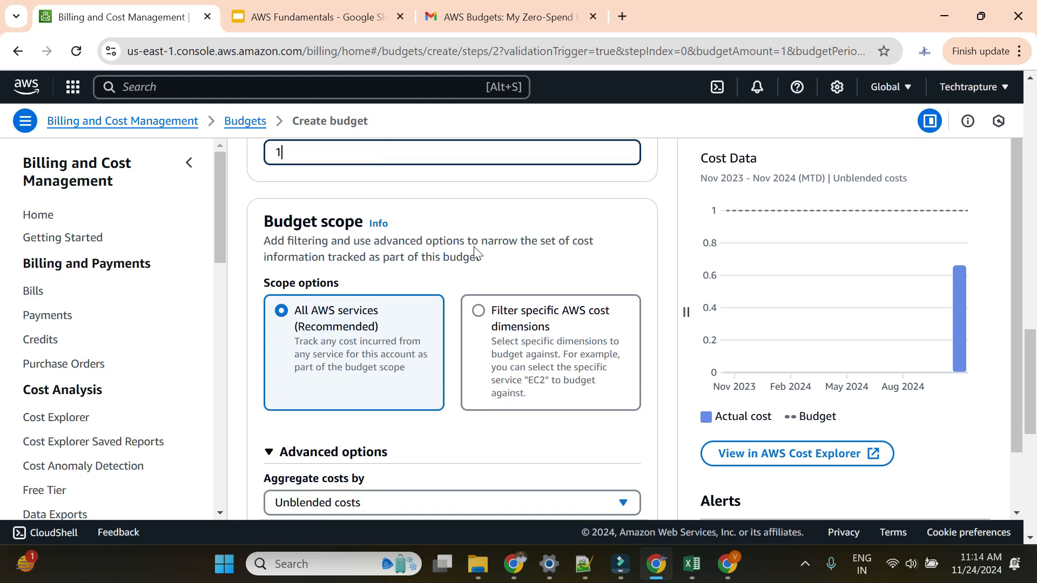
{"action": "scroll", "coordinate": [476, 254], "scroll_direction": "down", "scroll_amount": 1}
{"action": "scroll", "coordinate": [476, 253], "scroll_direction": "up", "scroll_amount": 1}
{"action": "scroll", "coordinate": [476, 252], "scroll_direction": "up", "scroll_amount": 1}
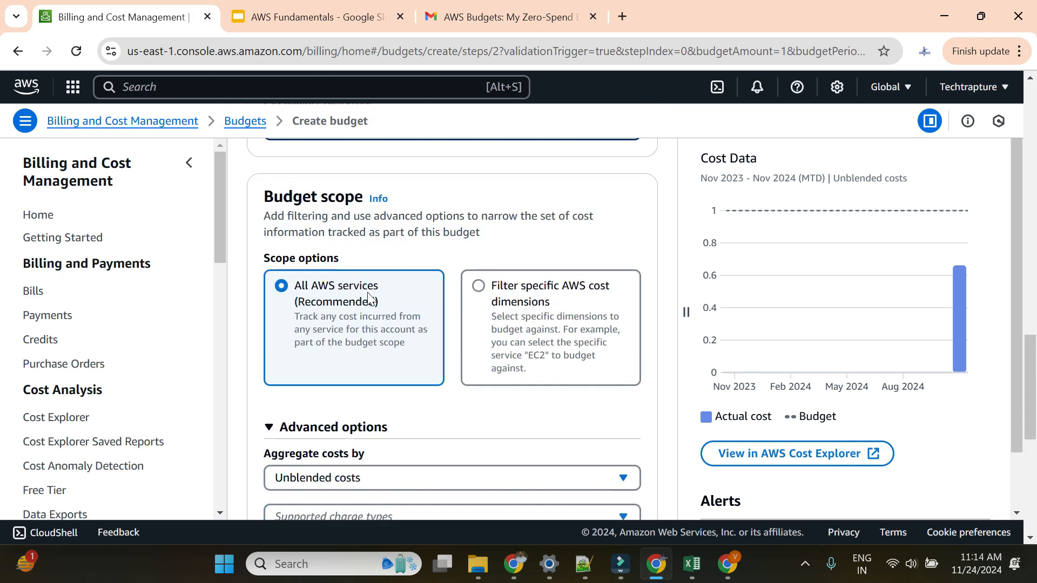
{"action": "scroll", "coordinate": [399, 283], "scroll_direction": "down", "scroll_amount": 2}
{"action": "scroll", "coordinate": [399, 283], "scroll_direction": "down", "scroll_amount": 1}
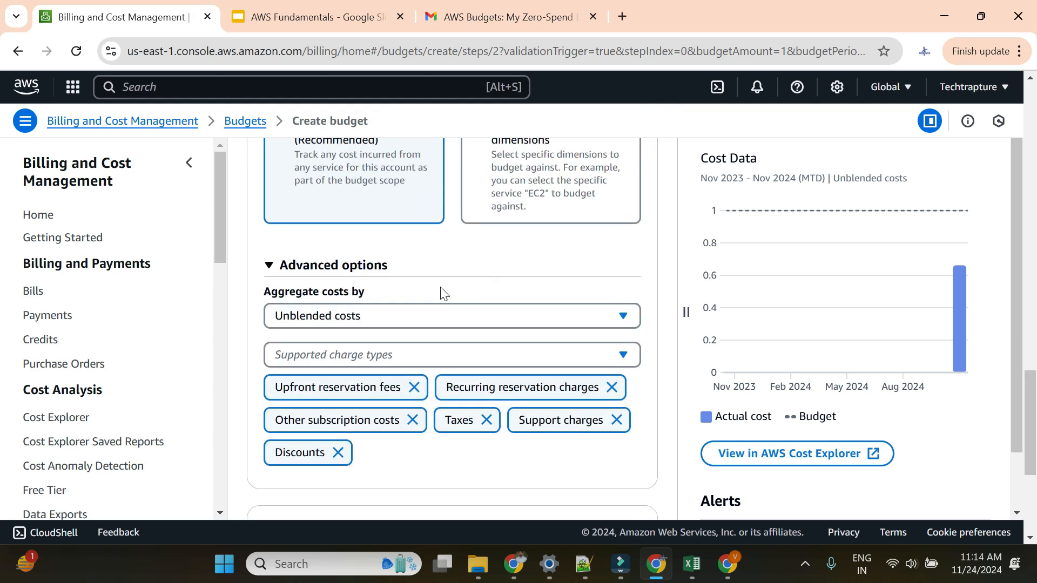
{"action": "left_click", "coordinate": [335, 315]}
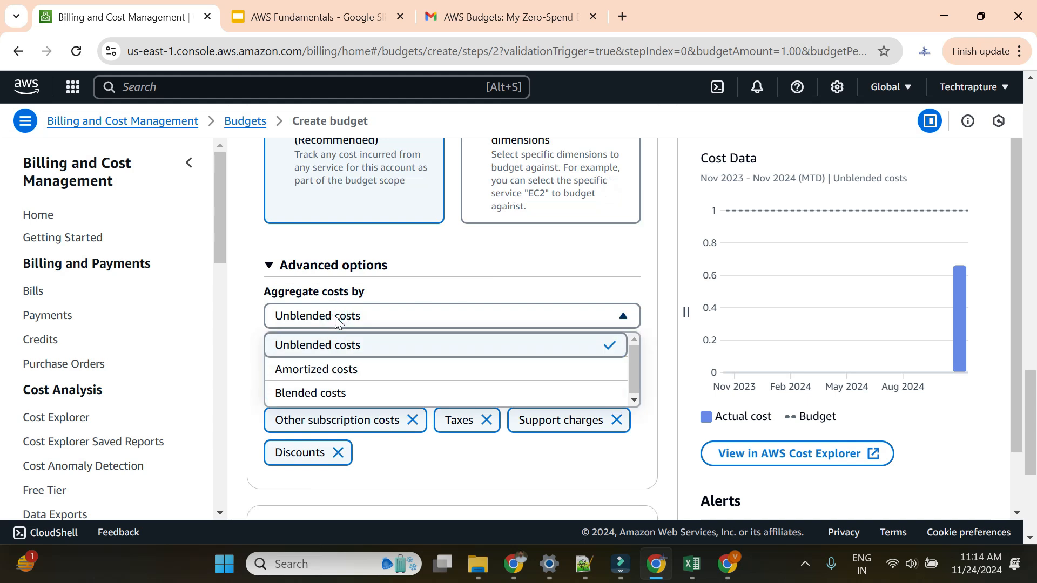
{"action": "left_click", "coordinate": [438, 285]}
{"action": "scroll", "coordinate": [438, 285], "scroll_direction": "down", "scroll_amount": 1}
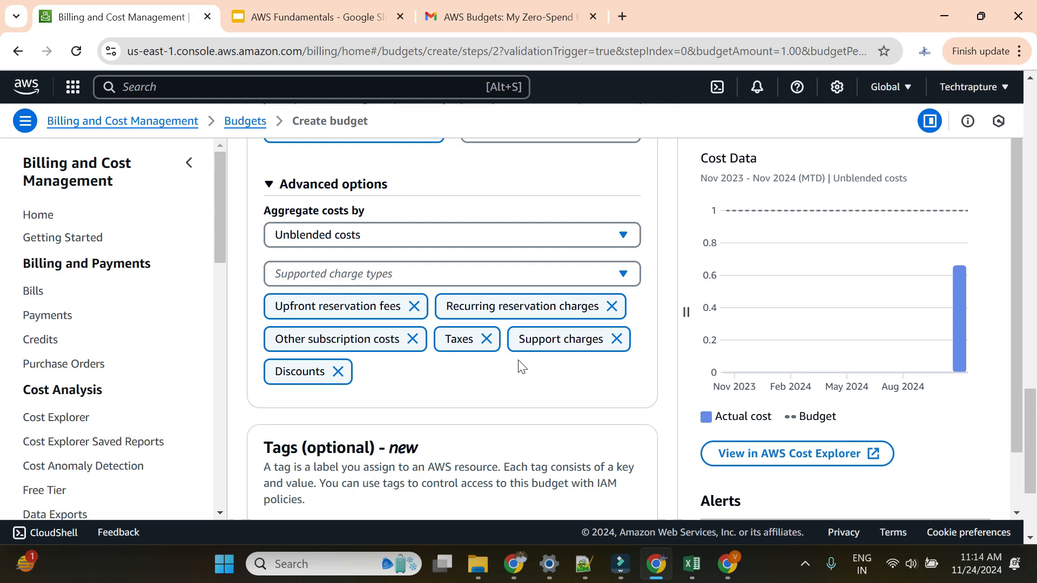
{"action": "scroll", "coordinate": [519, 361], "scroll_direction": "down", "scroll_amount": 1}
- Include Credits among the supported charge types
{"action": "left_click", "coordinate": [395, 195]}
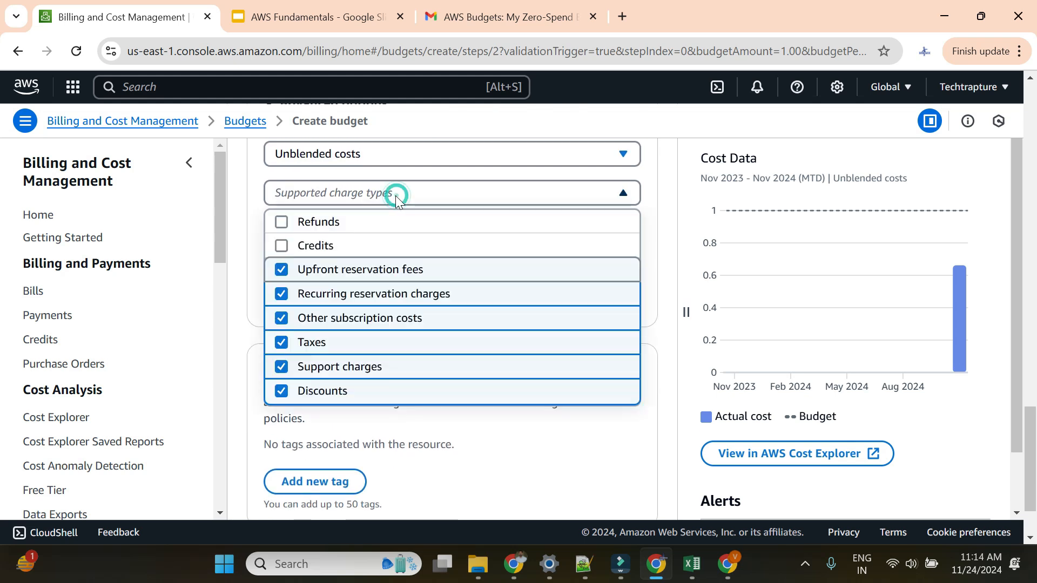
{"action": "left_click", "coordinate": [283, 249]}
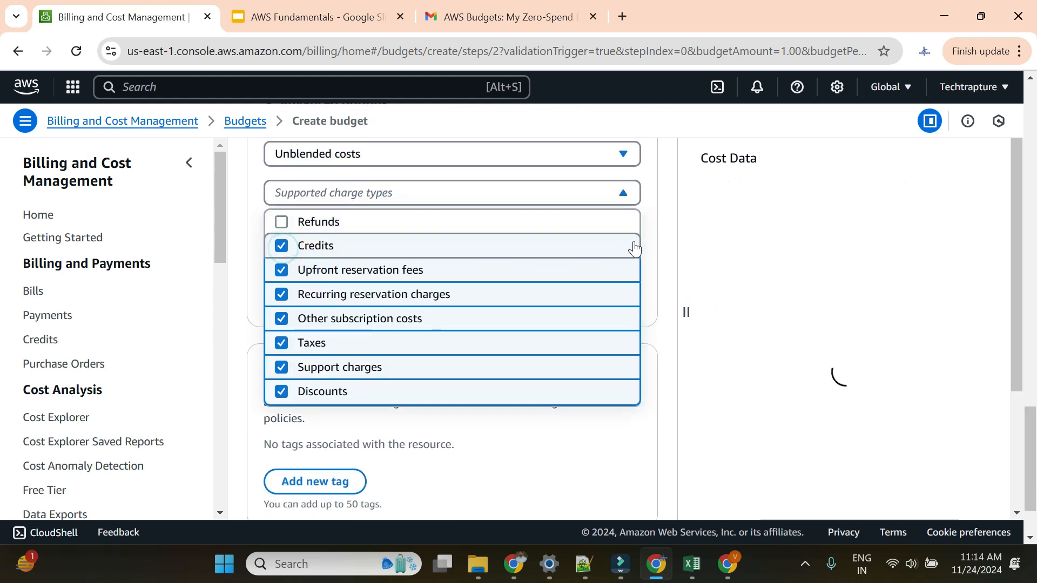
{"action": "left_click", "coordinate": [663, 368]}
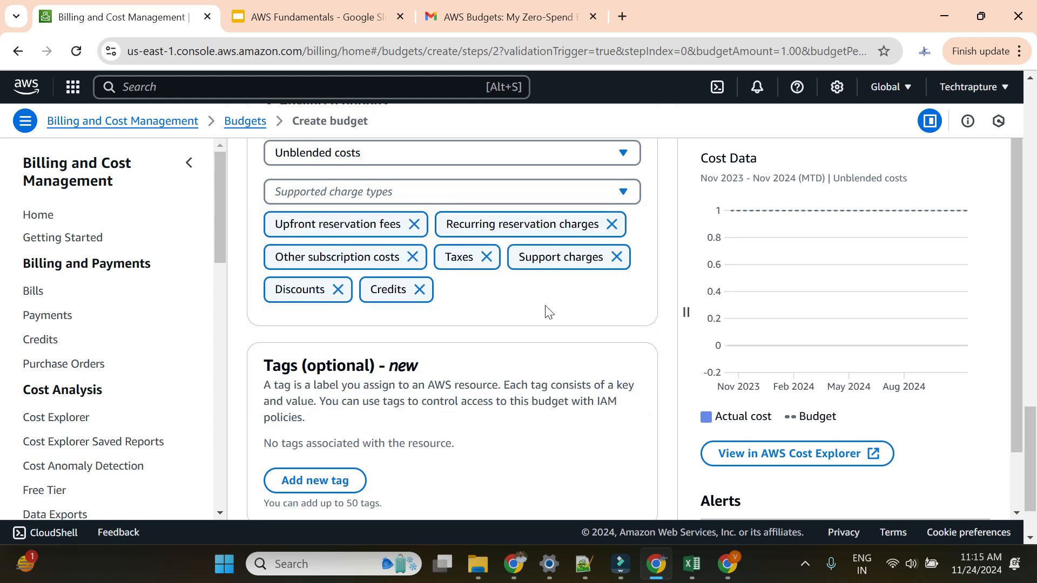
{"action": "scroll", "coordinate": [546, 311], "scroll_direction": "down", "scroll_amount": 1}
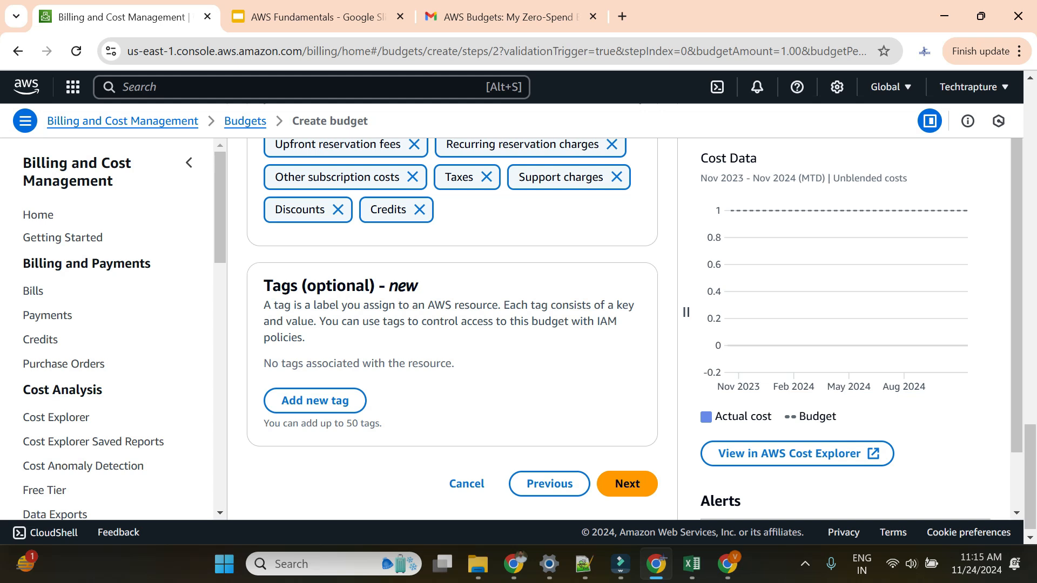
{"action": "left_click", "coordinate": [623, 483]}
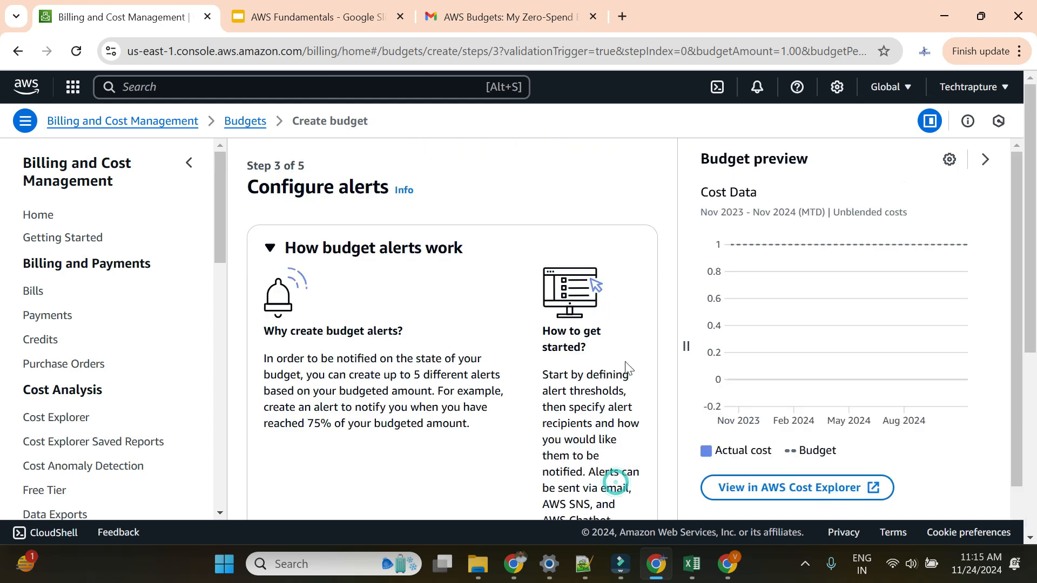
{"action": "scroll", "coordinate": [625, 362], "scroll_direction": "down", "scroll_amount": 4}
{"action": "scroll", "coordinate": [626, 363], "scroll_direction": "down", "scroll_amount": 2}
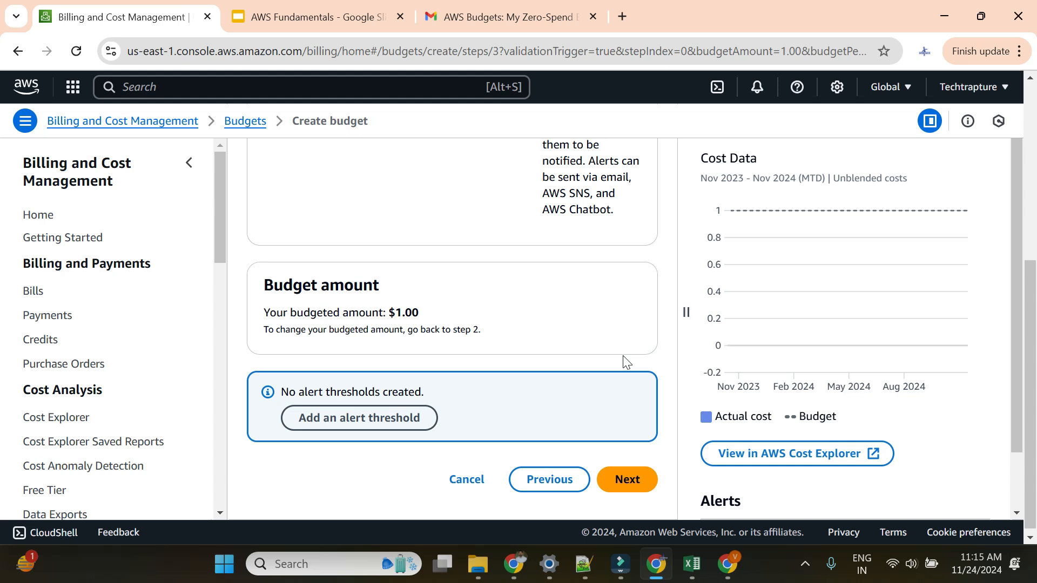
{"action": "scroll", "coordinate": [623, 357], "scroll_direction": "up", "scroll_amount": 5}
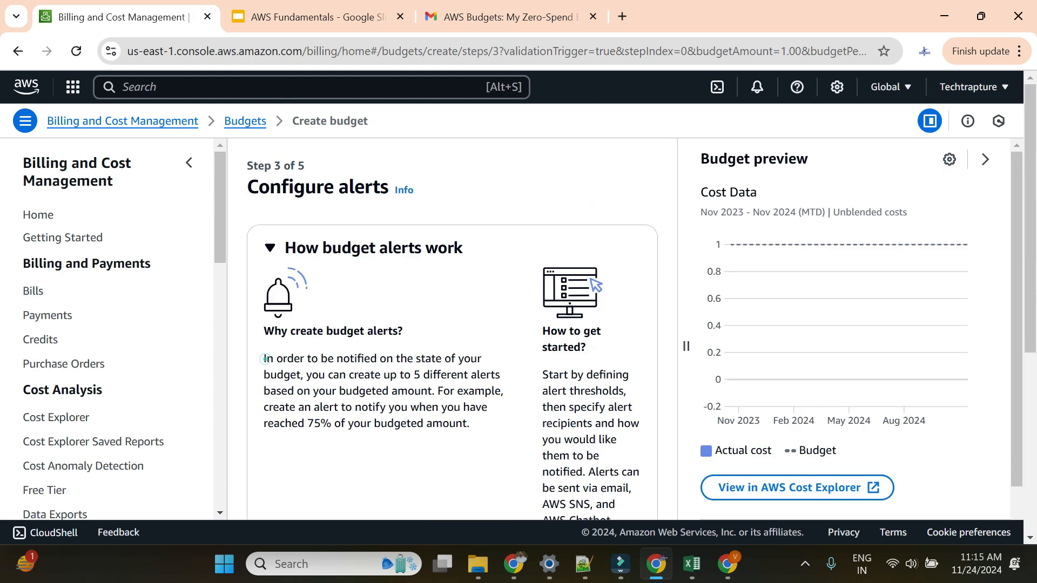
{"action": "left_click_drag", "start_coordinate": [264, 358], "coordinate": [491, 374]}
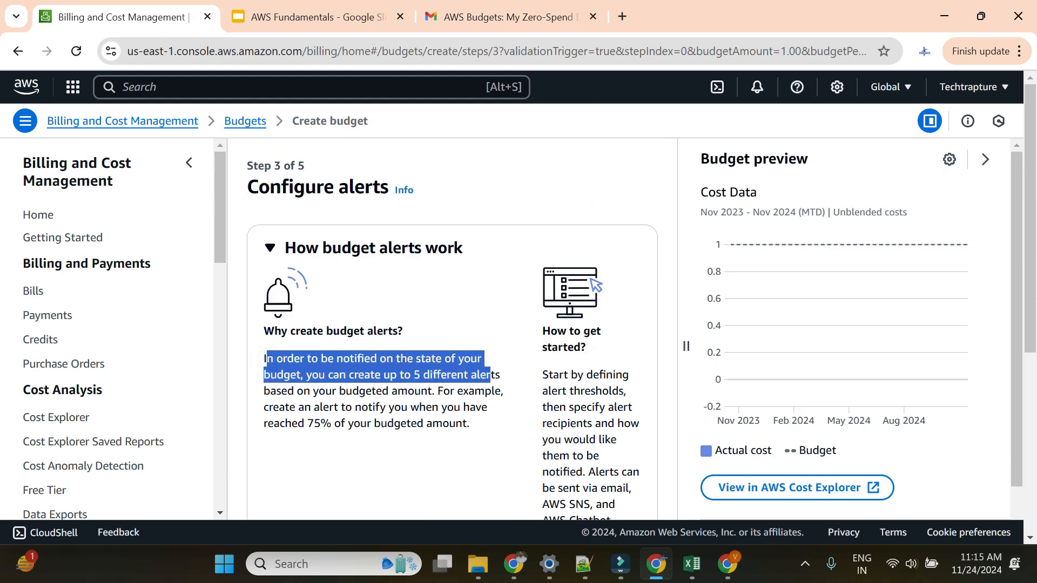
{"action": "left_click", "coordinate": [492, 381]}
{"action": "left_click_drag", "start_coordinate": [384, 375], "coordinate": [482, 391]}
{"action": "left_click", "coordinate": [466, 416]}
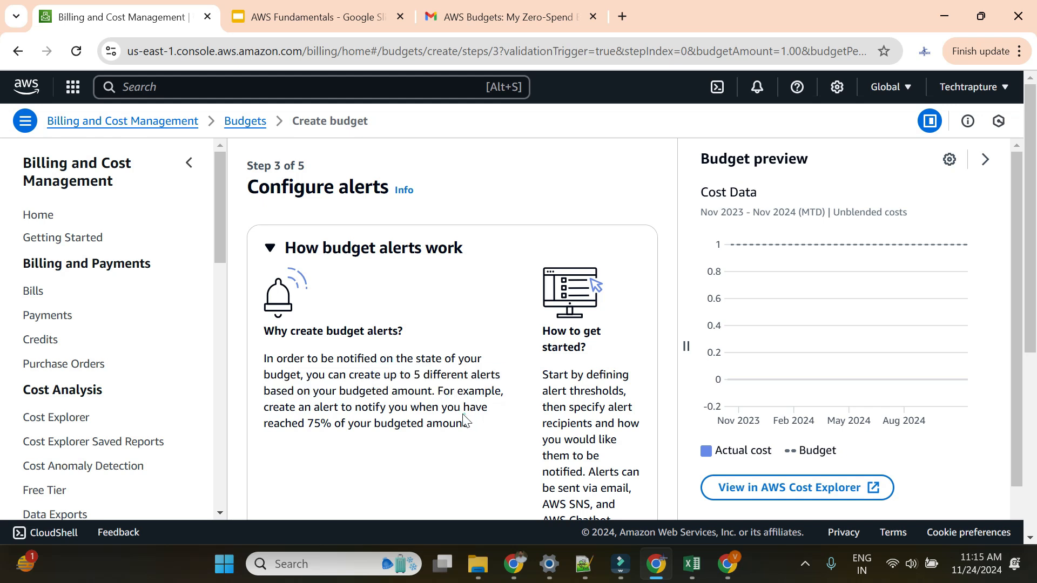
{"action": "scroll", "coordinate": [466, 417], "scroll_direction": "down", "scroll_amount": 3}
{"action": "scroll", "coordinate": [462, 389], "scroll_direction": "down", "scroll_amount": 3}
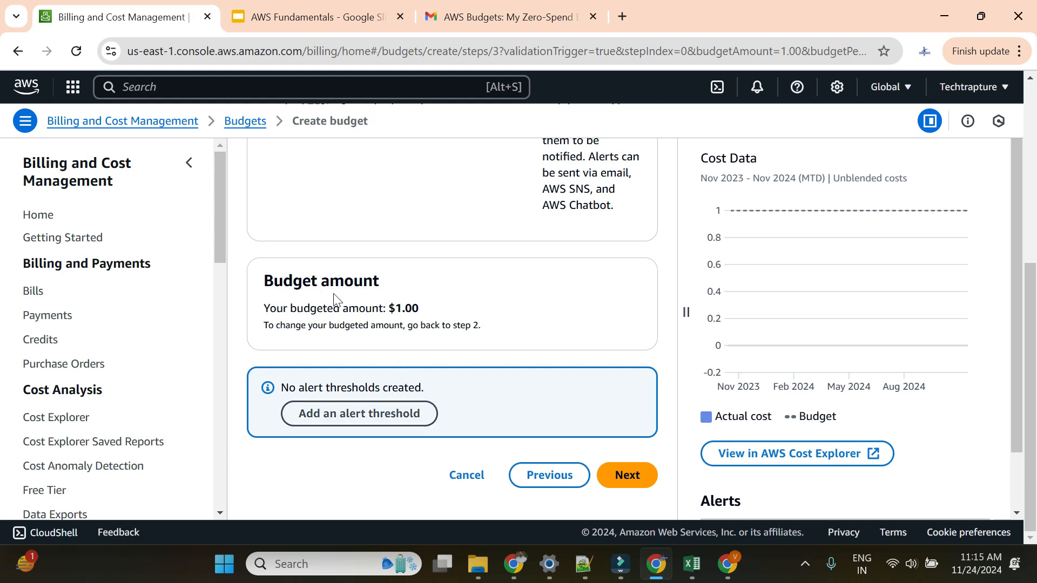
{"action": "left_click_drag", "start_coordinate": [267, 308], "coordinate": [497, 315]}
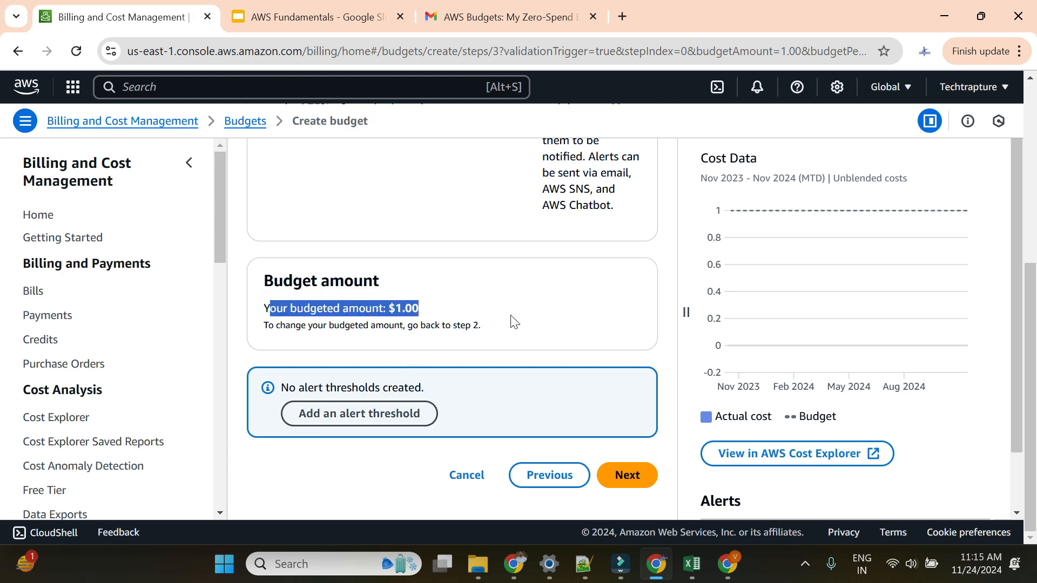
{"action": "left_click", "coordinate": [628, 474]}
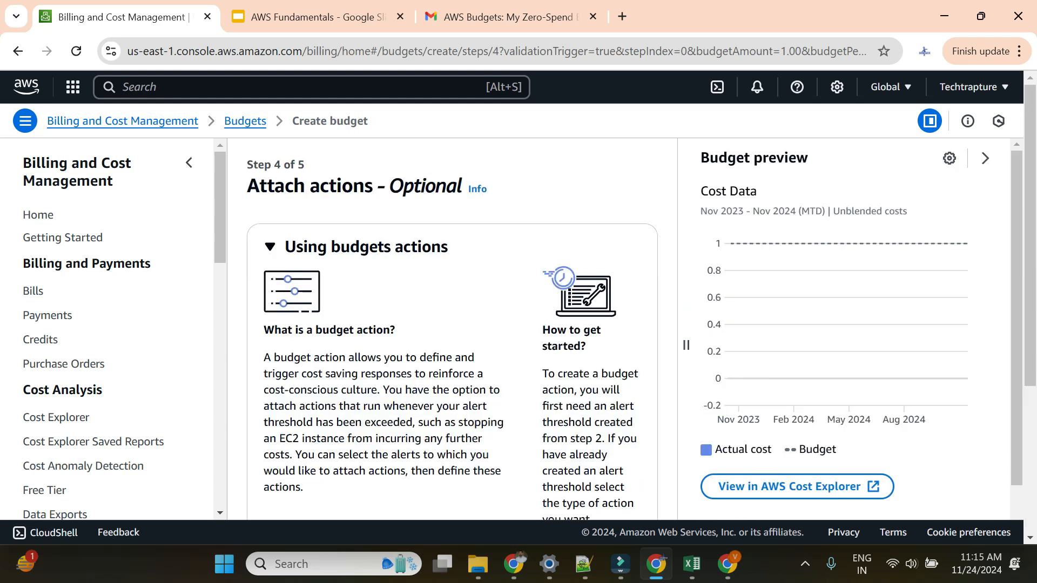
{"action": "scroll", "coordinate": [452, 324], "scroll_direction": "down", "scroll_amount": 3}
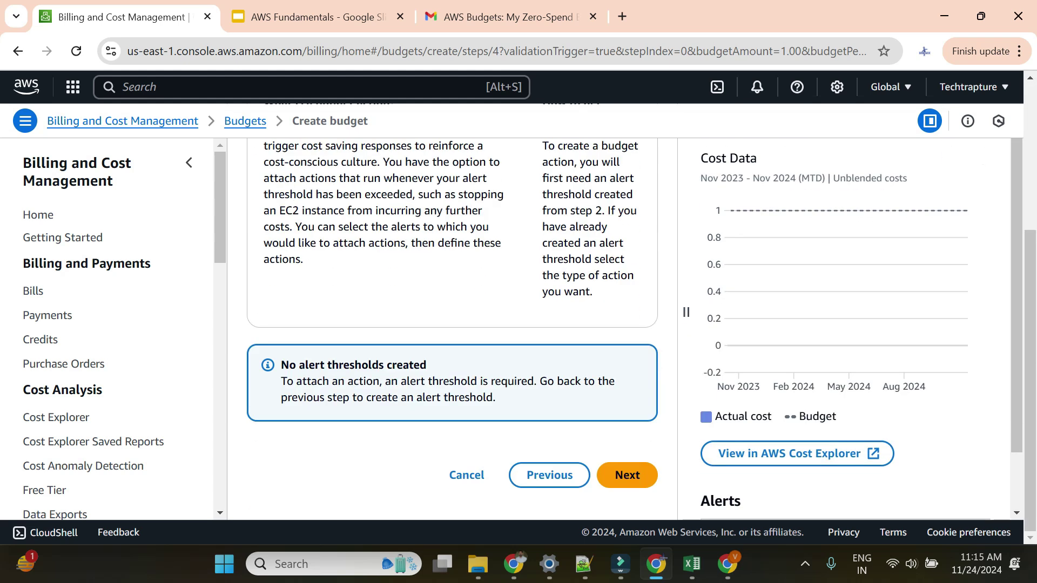
{"action": "left_click", "coordinate": [625, 484]}
{"action": "scroll", "coordinate": [550, 324], "scroll_direction": "down", "scroll_amount": 4}
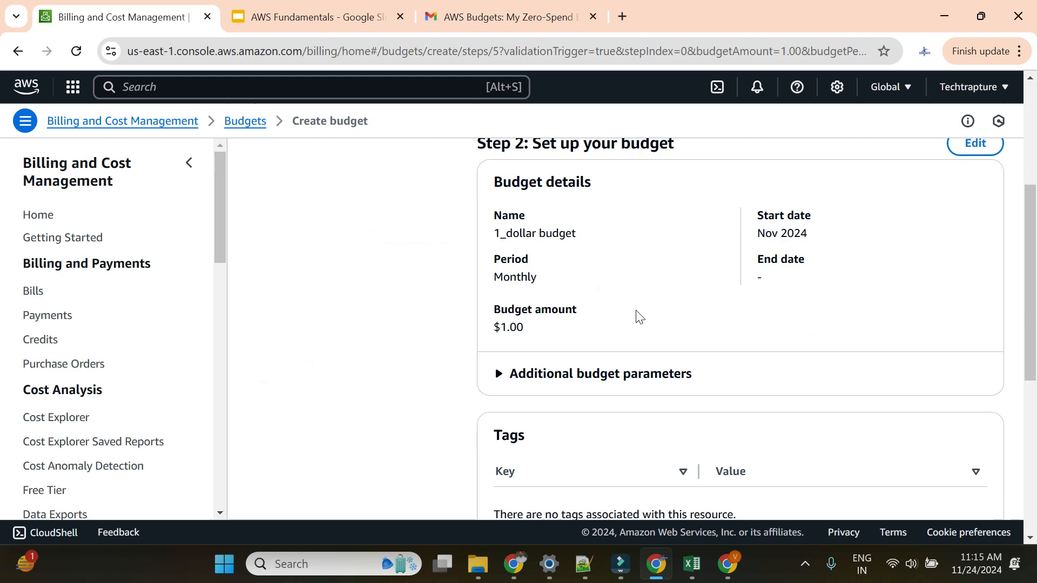
{"action": "scroll", "coordinate": [678, 304], "scroll_direction": "down", "scroll_amount": 3}
{"action": "scroll", "coordinate": [704, 318], "scroll_direction": "down", "scroll_amount": 3}
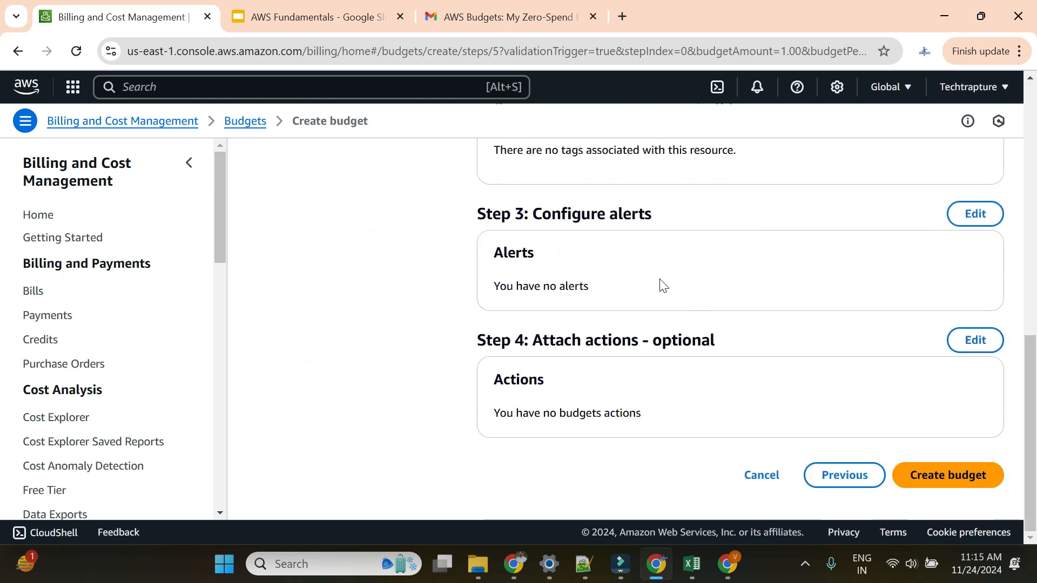
{"action": "scroll", "coordinate": [761, 267], "scroll_direction": "up", "scroll_amount": 3}
{"action": "scroll", "coordinate": [705, 292], "scroll_direction": "up", "scroll_amount": 3}
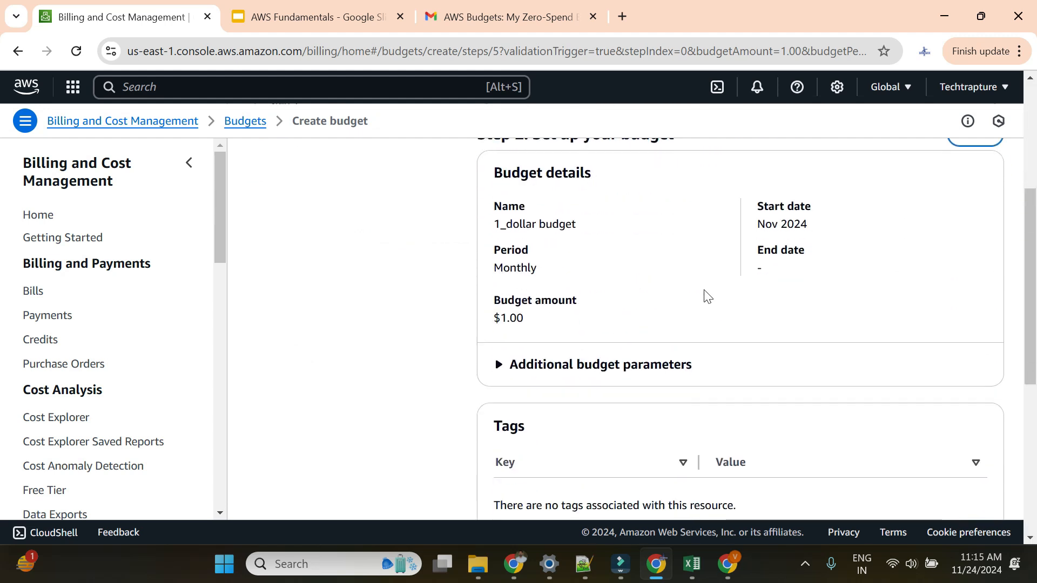
{"action": "scroll", "coordinate": [668, 375], "scroll_direction": "down", "scroll_amount": 3}
{"action": "scroll", "coordinate": [692, 210], "scroll_direction": "up", "scroll_amount": 3}
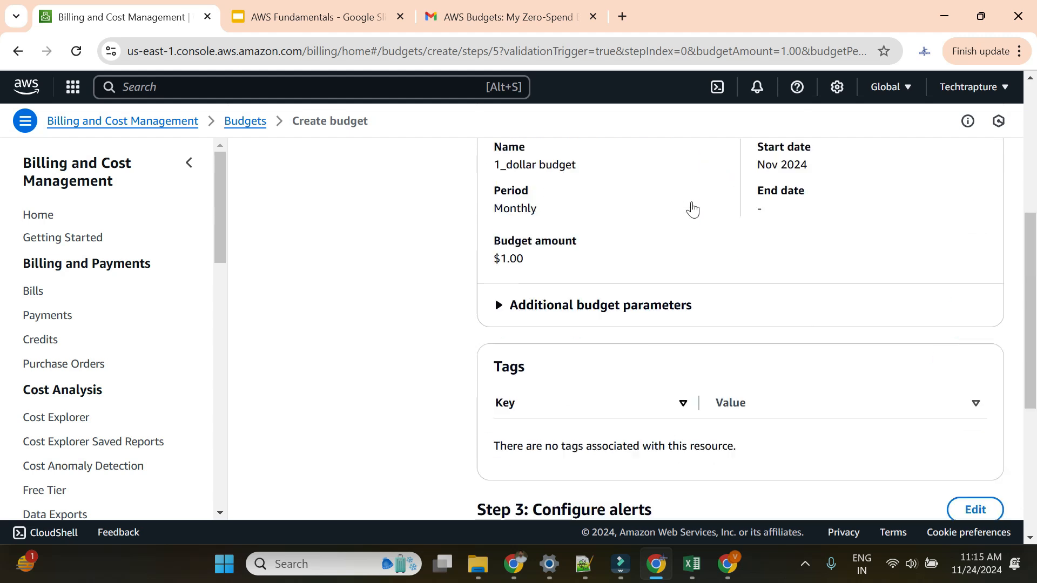
{"action": "scroll", "coordinate": [683, 289], "scroll_direction": "up", "scroll_amount": 2}
{"action": "scroll", "coordinate": [680, 287], "scroll_direction": "up", "scroll_amount": 1}
{"action": "scroll", "coordinate": [729, 324], "scroll_direction": "down", "scroll_amount": 3}
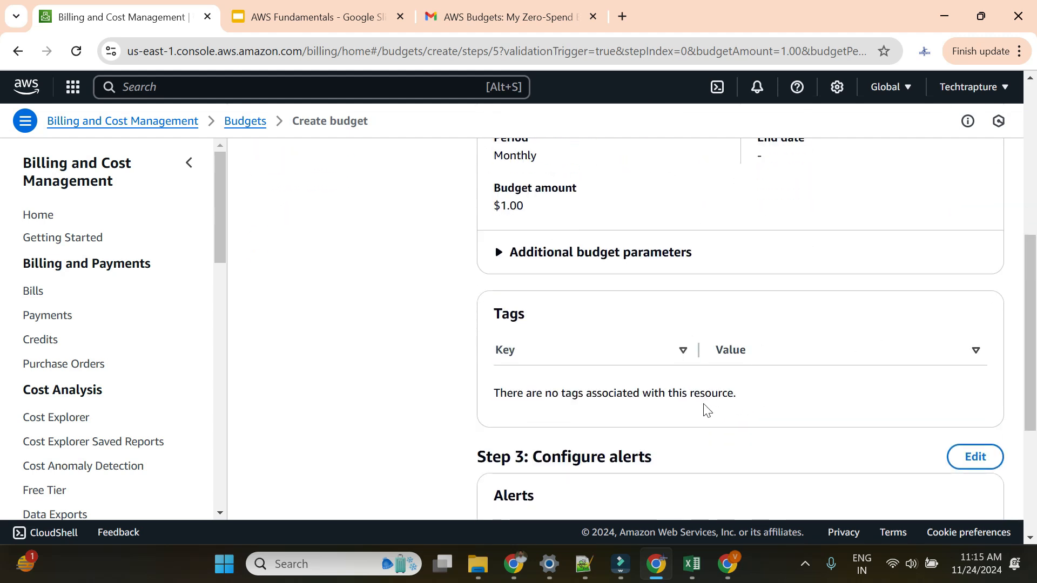
{"action": "scroll", "coordinate": [706, 411], "scroll_direction": "down", "scroll_amount": 3}
- Add an alert threshold of 80% of budgeted amount on actual cost for 1_dollar budget
{"action": "left_click", "coordinate": [974, 375]}
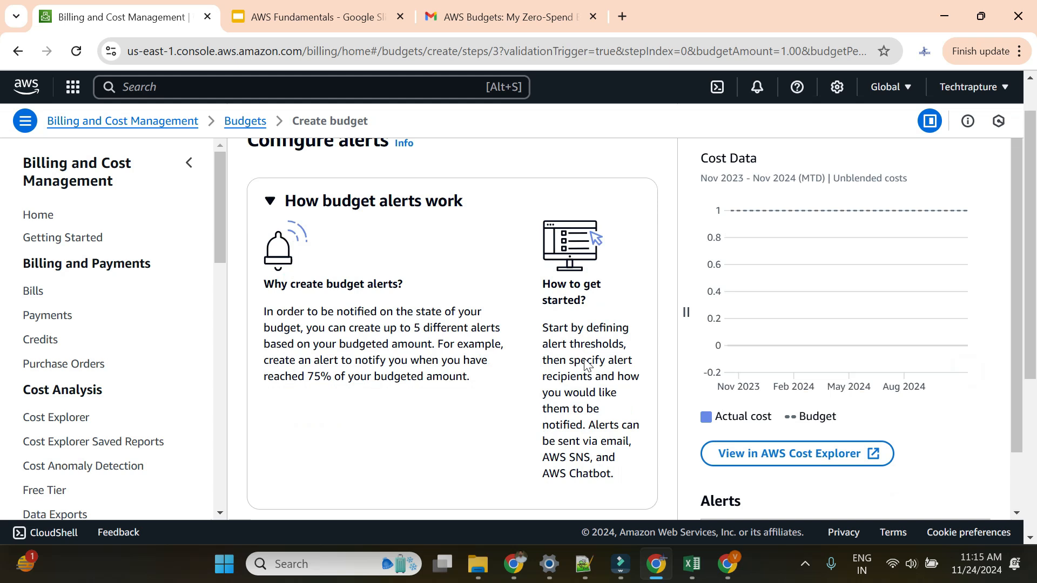
{"action": "scroll", "coordinate": [588, 363], "scroll_direction": "down", "scroll_amount": 4}
{"action": "left_click", "coordinate": [359, 412]}
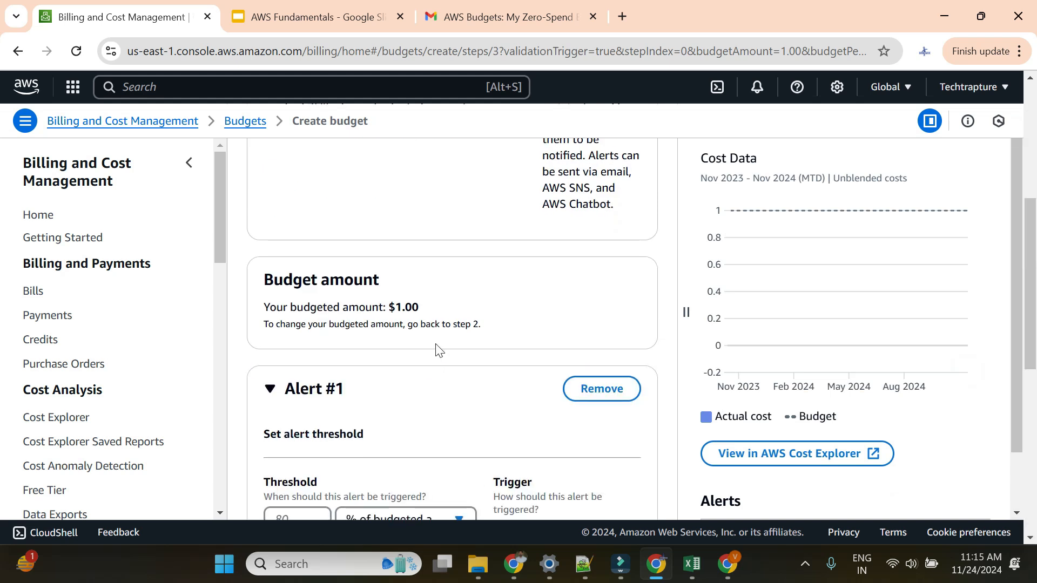
{"action": "scroll", "coordinate": [436, 349], "scroll_direction": "down", "scroll_amount": 2}
{"action": "left_click", "coordinate": [280, 359]}
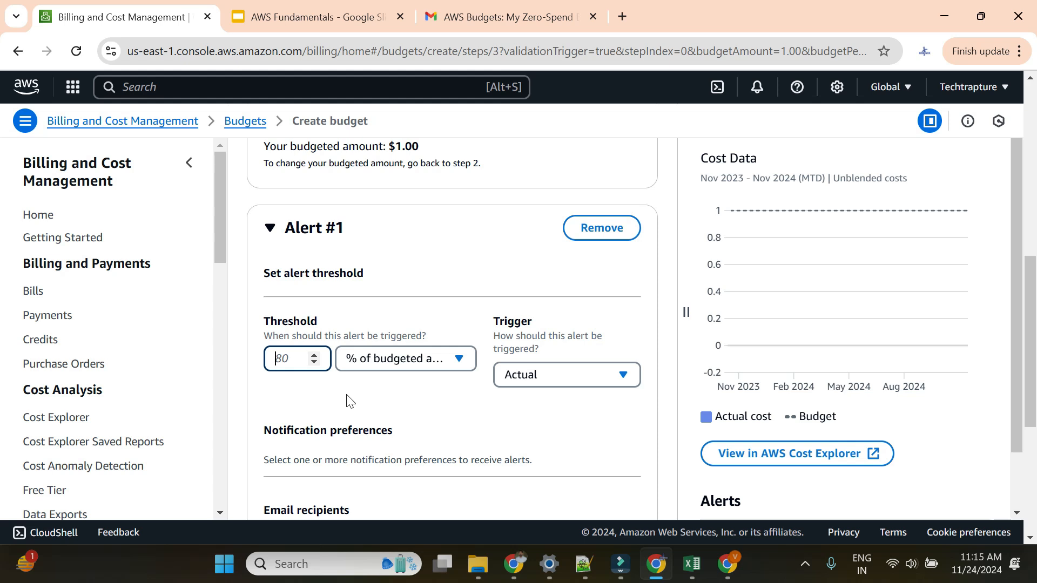
{"action": "type", "text": "9"}
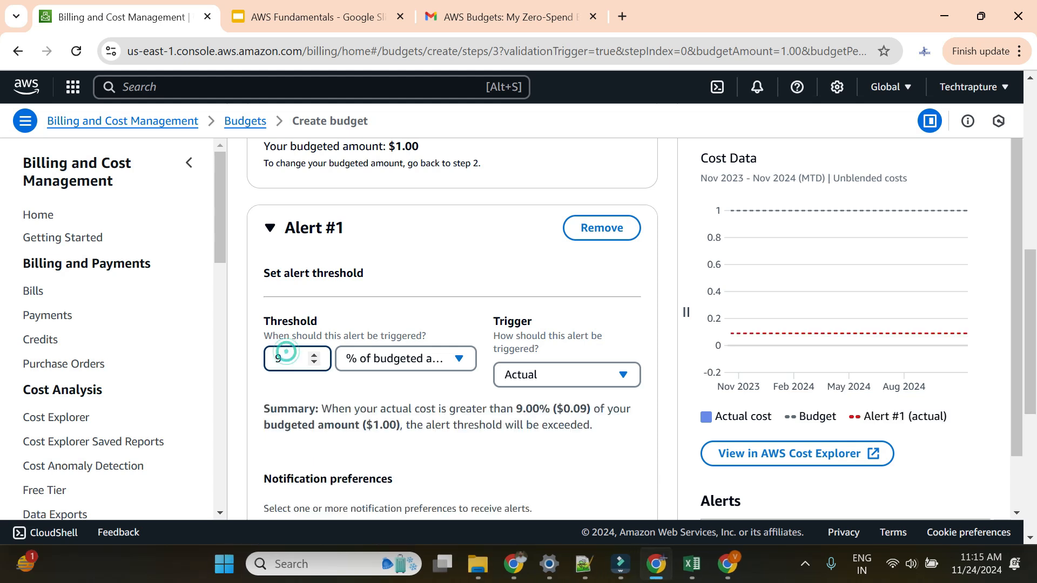
{"action": "key", "text": "BackSpace"}
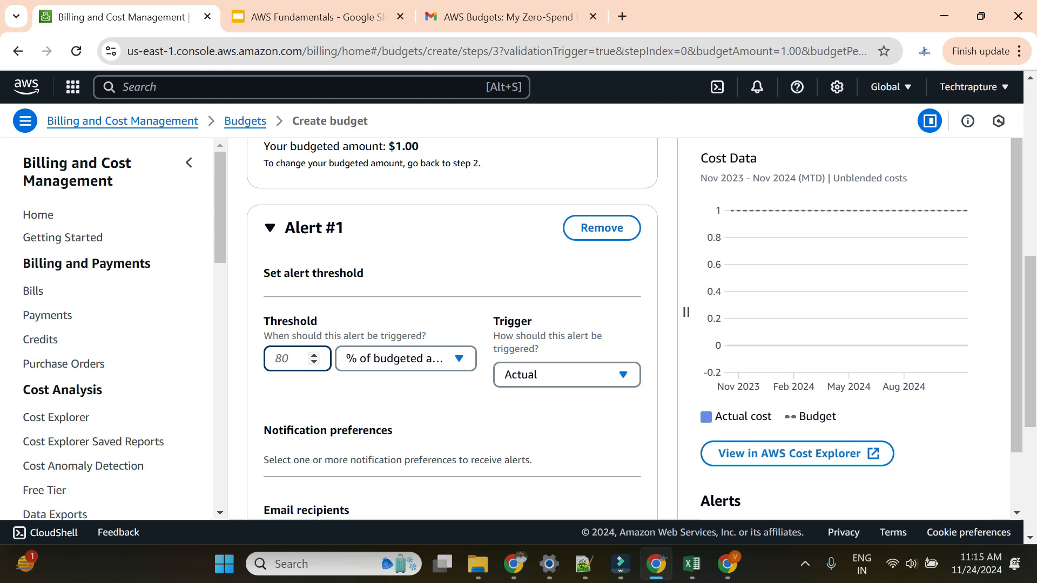
{"action": "type", "text": "80"}
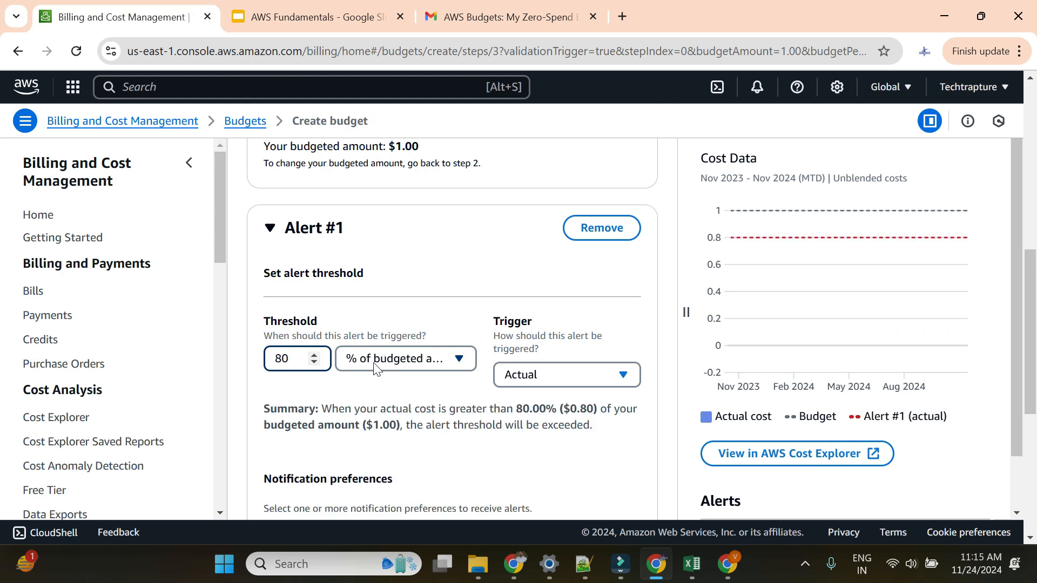
{"action": "left_click", "coordinate": [375, 358]}
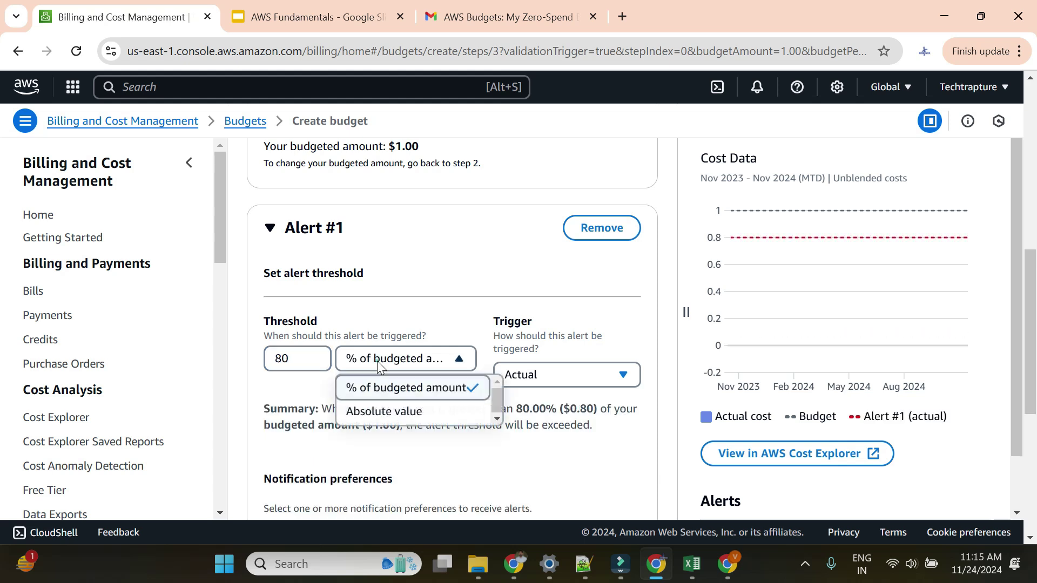
{"action": "left_click", "coordinate": [389, 389]}
{"action": "scroll", "coordinate": [561, 343], "scroll_direction": "down", "scroll_amount": 2}
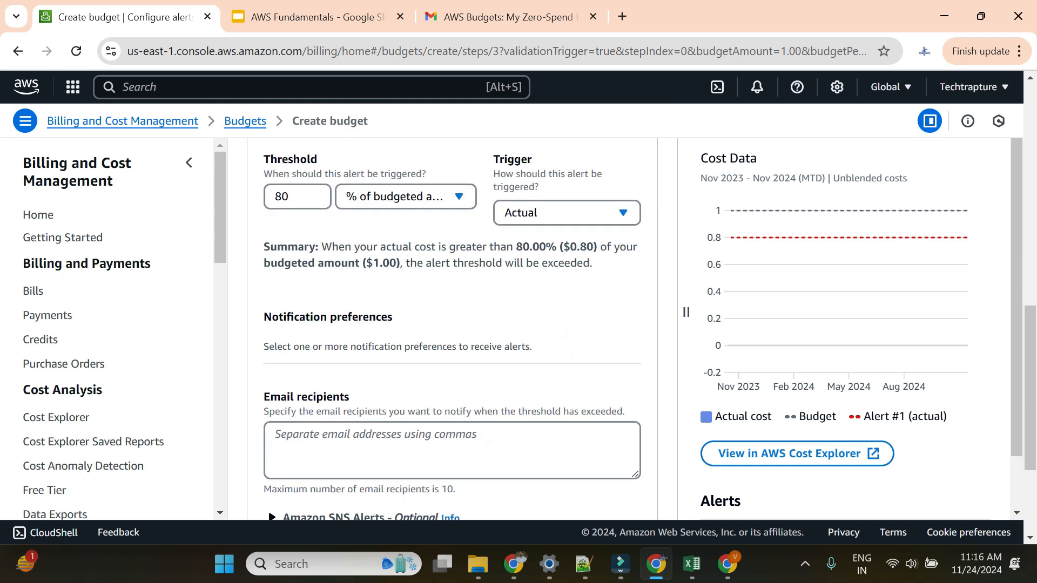
- Review the alert summary showing the $0.80 trigger amount
{"action": "mouse_move", "coordinate": [322, 246]}
{"action": "left_mouse_down"}
{"action": "mouse_move", "coordinate": [616, 246]}
{"action": "mouse_move", "coordinate": [597, 247]}
{"action": "left_mouse_up"}
{"action": "left_click", "coordinate": [551, 246]}
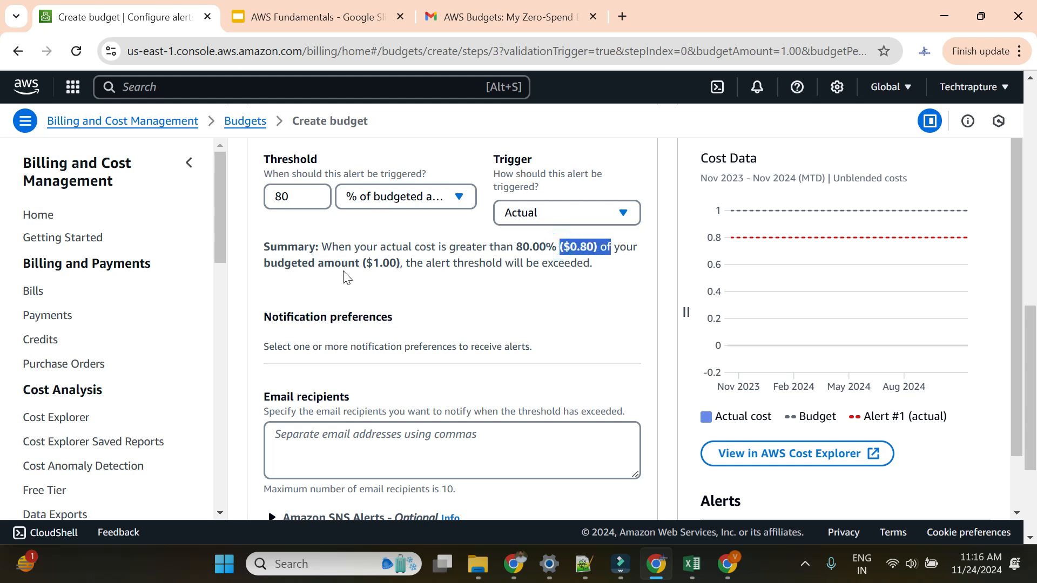
{"action": "left_click_drag", "start_coordinate": [403, 262], "coordinate": [339, 262]}
- Enter an email recipient for the 80% alert and continue to Attach actions
{"action": "left_click", "coordinate": [502, 271]}
{"action": "scroll", "coordinate": [503, 275], "scroll_direction": "down", "scroll_amount": 1}
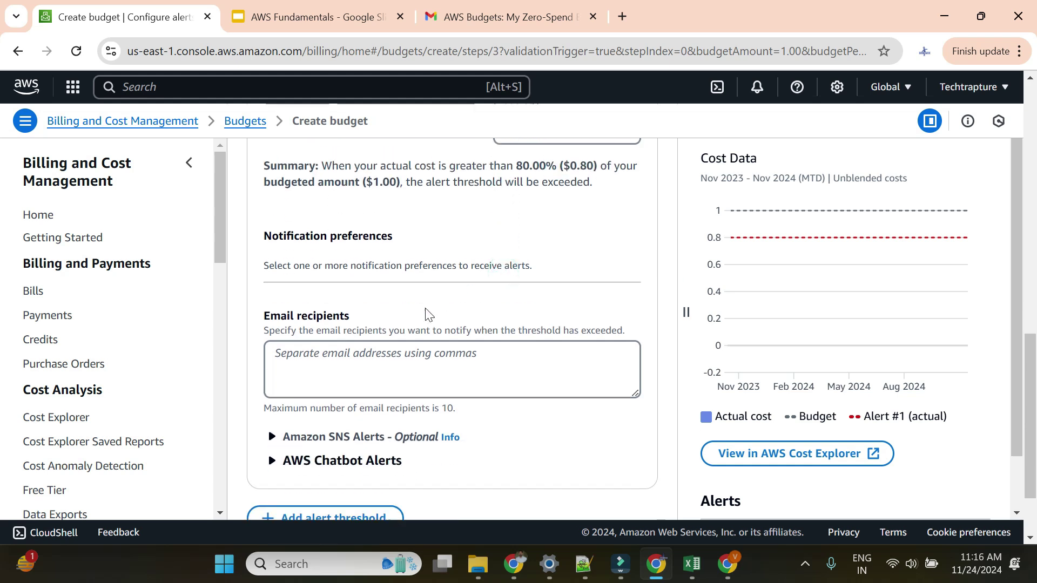
{"action": "left_click", "coordinate": [427, 364]}
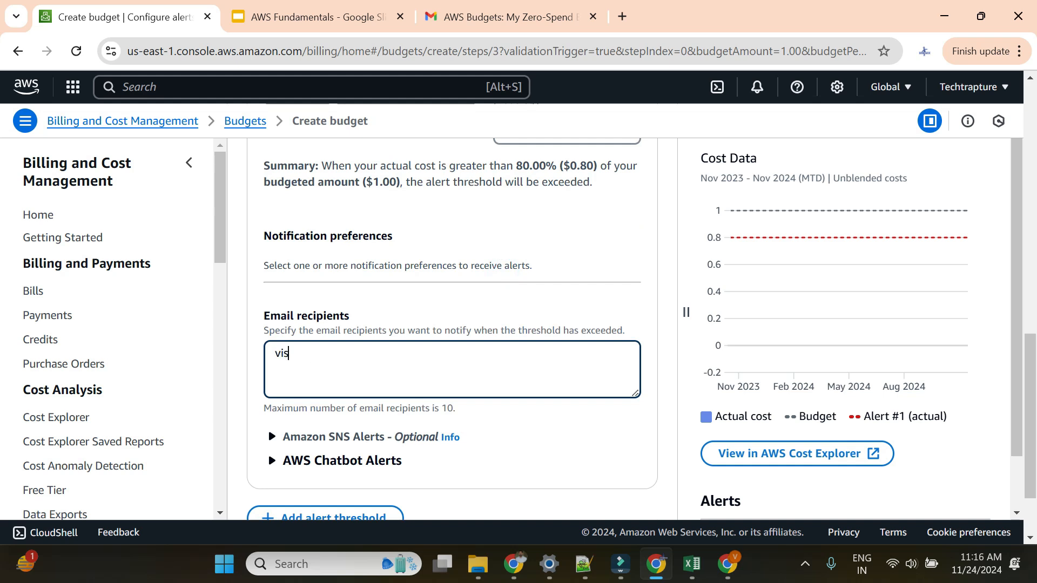
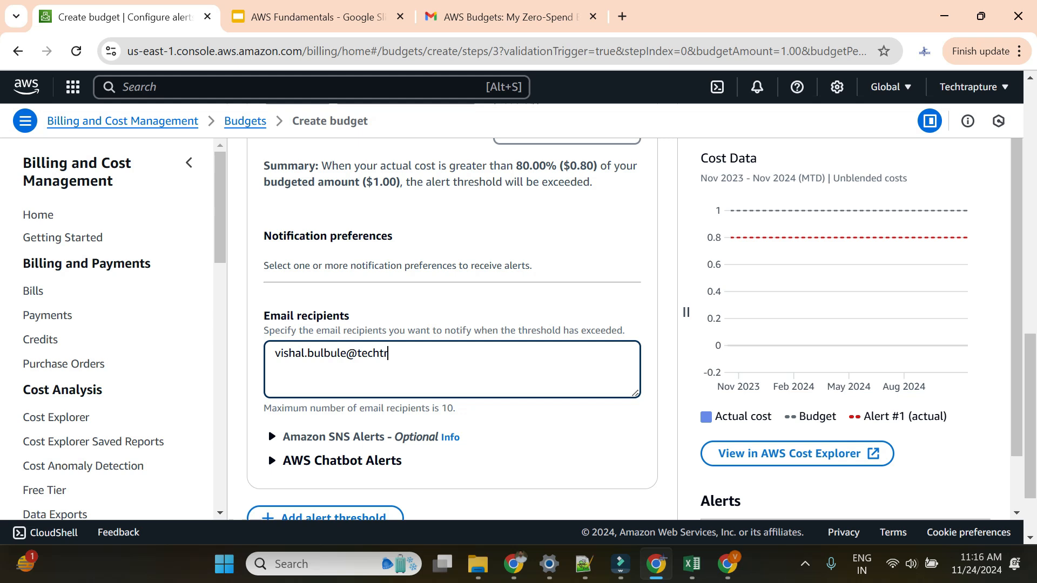
{"action": "scroll", "coordinate": [405, 365], "scroll_direction": "down", "scroll_amount": 2}
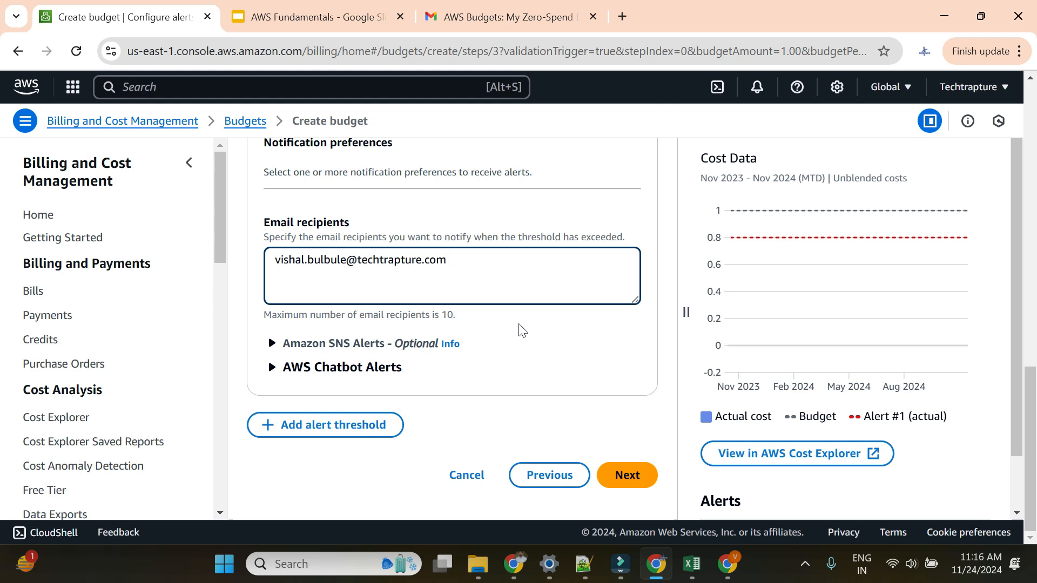
- Skip actions, review, and create the 1_dollar budget alongside My Zero-Spend Budget
{"action": "left_click", "coordinate": [626, 475]}
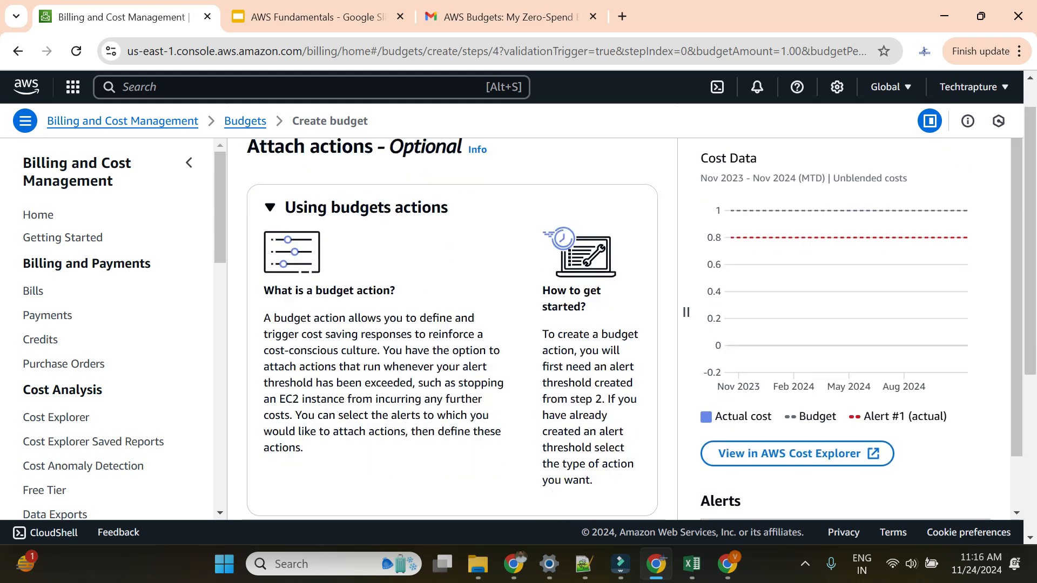
{"action": "scroll", "coordinate": [563, 348], "scroll_direction": "down", "scroll_amount": 5}
{"action": "left_click", "coordinate": [625, 475]}
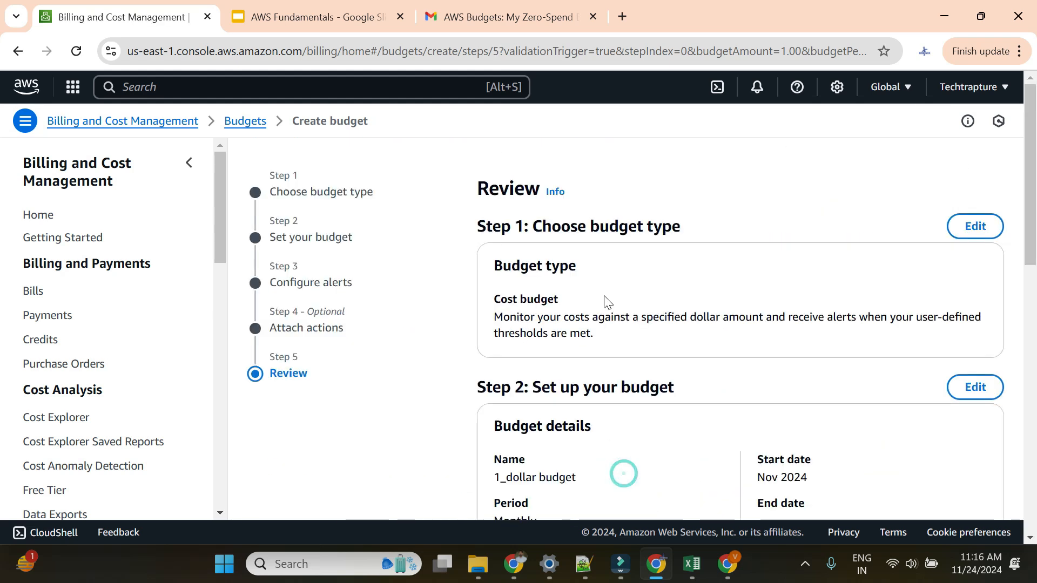
{"action": "scroll", "coordinate": [606, 301], "scroll_direction": "down", "scroll_amount": 4}
{"action": "scroll", "coordinate": [648, 304], "scroll_direction": "down", "scroll_amount": 4}
{"action": "scroll", "coordinate": [664, 307], "scroll_direction": "down", "scroll_amount": 2}
{"action": "scroll", "coordinate": [676, 308], "scroll_direction": "down", "scroll_amount": 2}
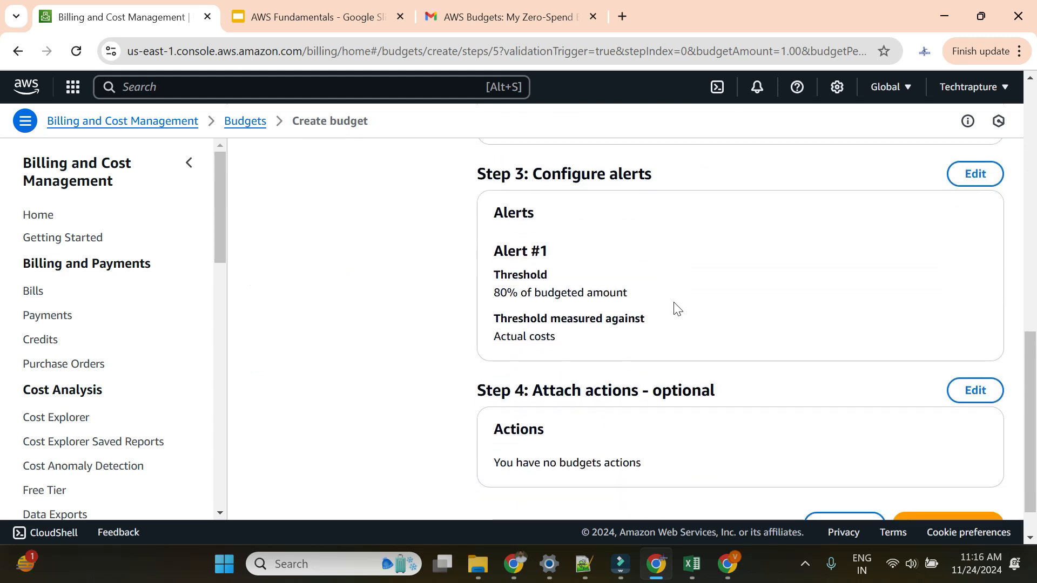
{"action": "scroll", "coordinate": [675, 308], "scroll_direction": "down", "scroll_amount": 2}
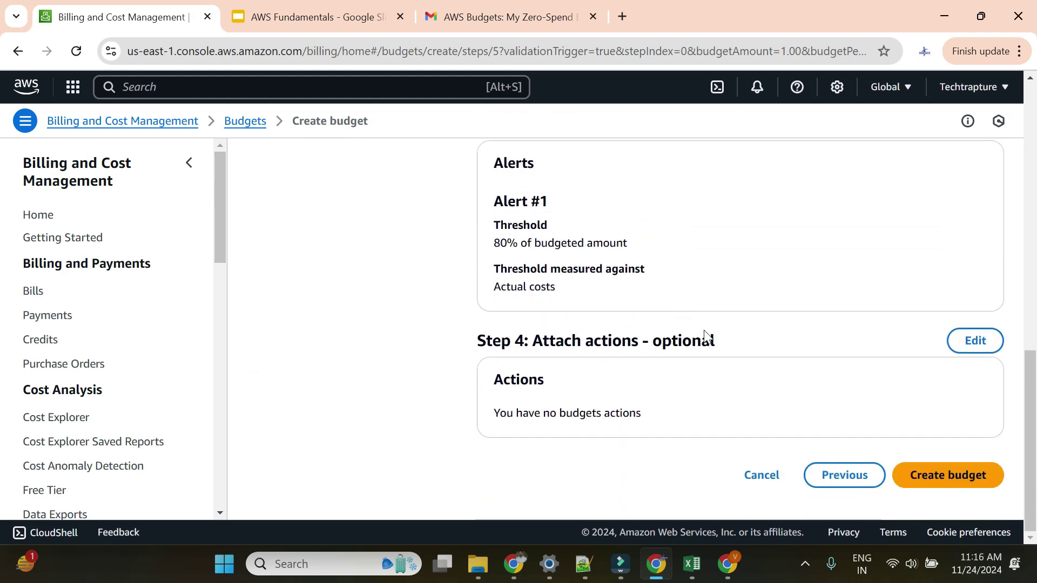
{"action": "left_click", "coordinate": [942, 480]}
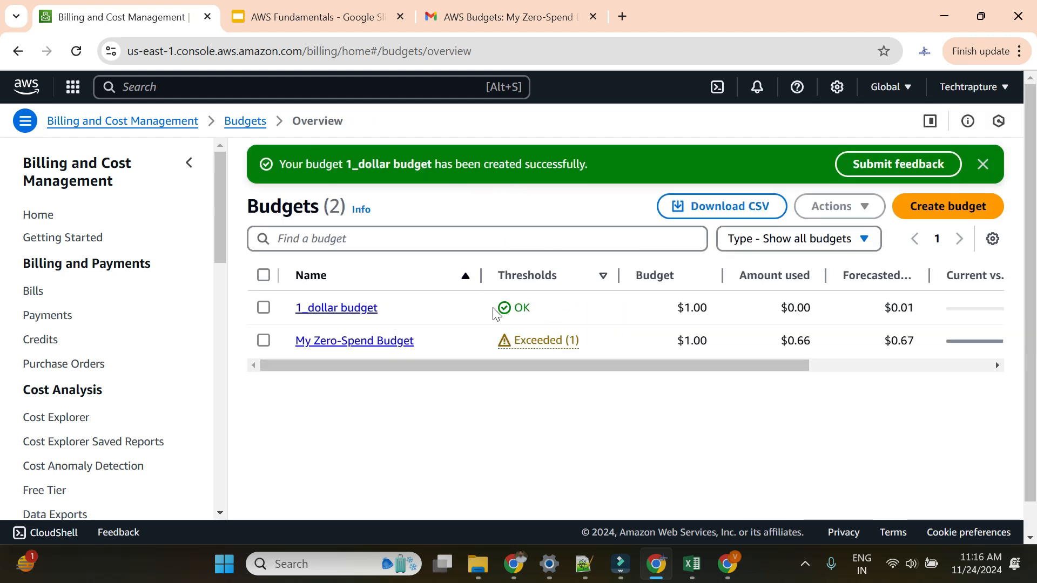
- Inspect the budgets list: $1.00 budget, OK status, then $1.22 amount used with exceeded thresholds
{"action": "double_click", "coordinate": [519, 308]}
{"action": "double_click", "coordinate": [696, 308]}
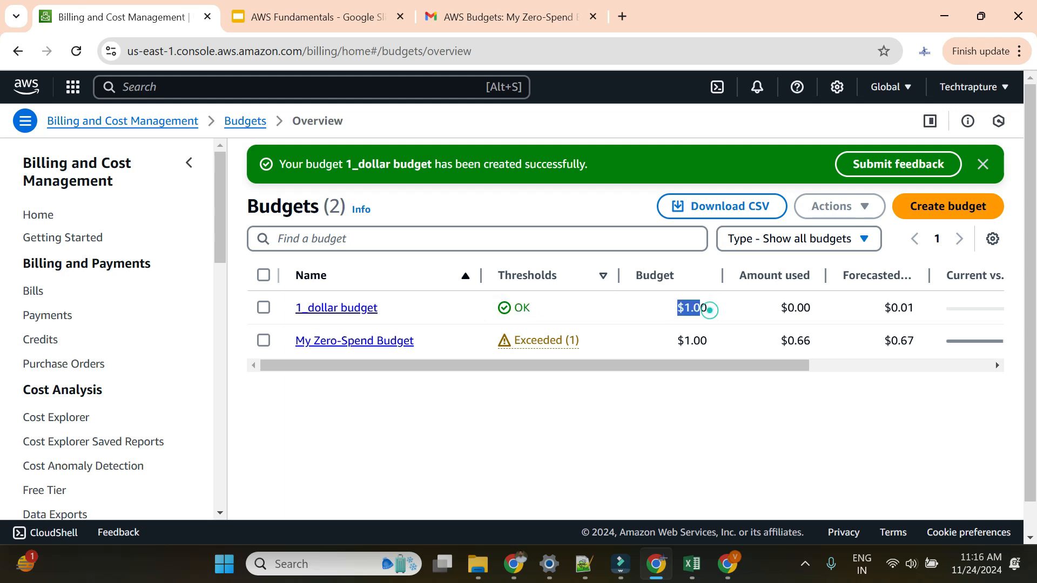
{"action": "left_click", "coordinate": [709, 310]}
{"action": "double_click", "coordinate": [692, 308]}
{"action": "left_click", "coordinate": [739, 354]}
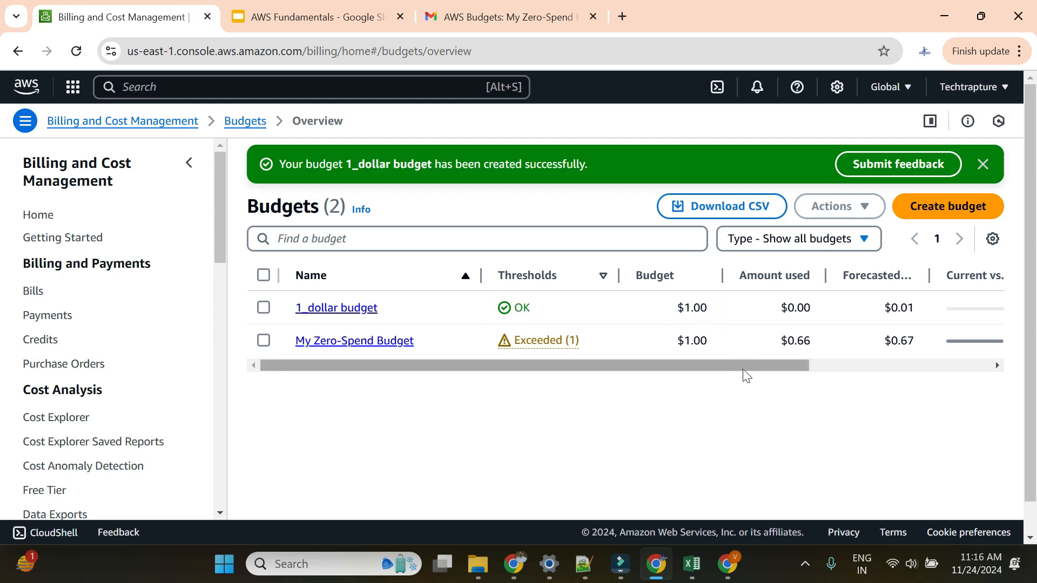
{"action": "mouse_move", "coordinate": [743, 367]}
{"action": "left_mouse_down"}
{"action": "mouse_move", "coordinate": [795, 363]}
{"action": "mouse_move", "coordinate": [707, 358]}
{"action": "left_mouse_up"}
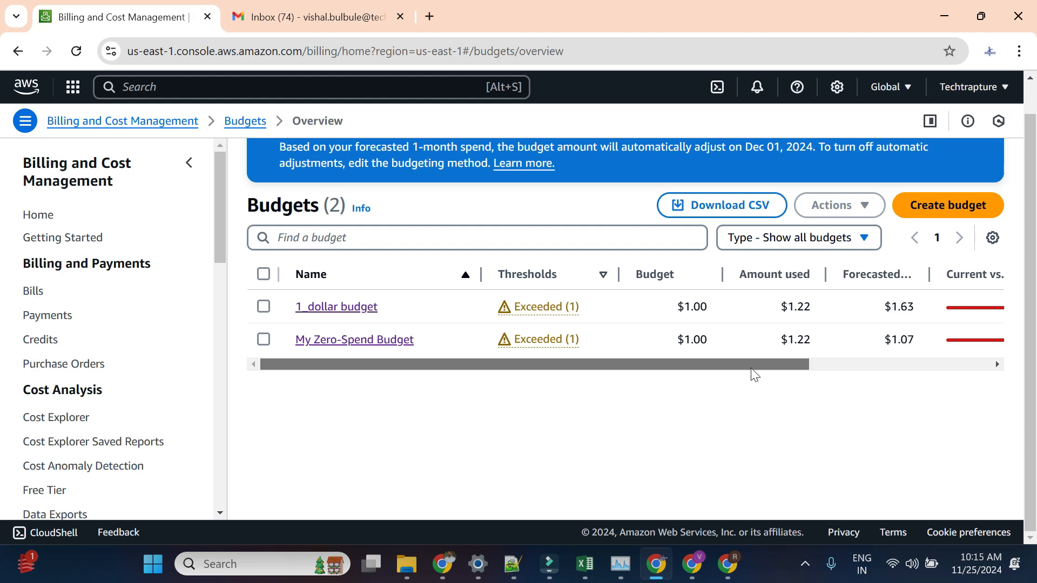
{"action": "left_click_drag", "start_coordinate": [752, 367], "coordinate": [838, 372]}
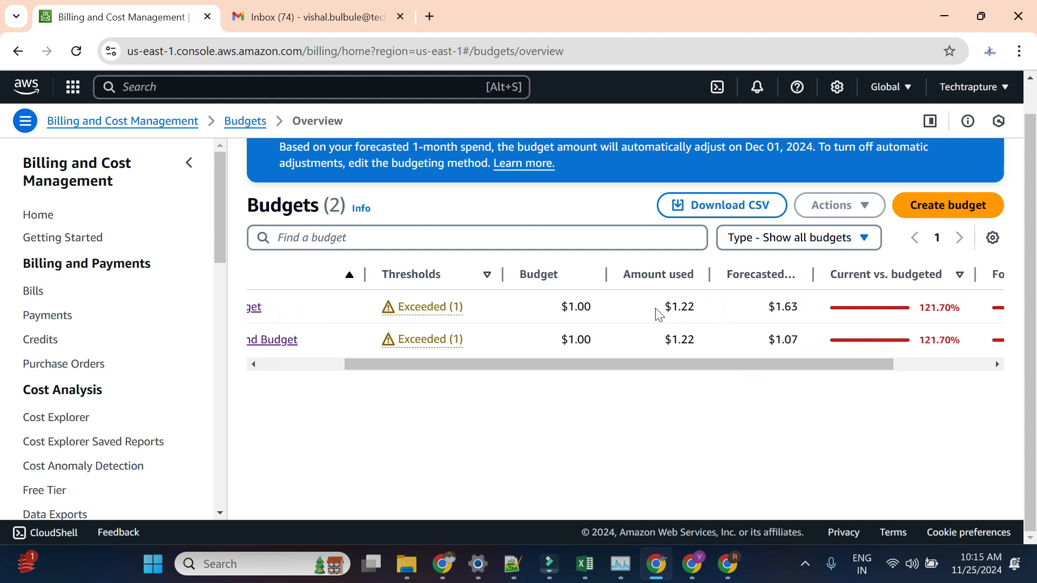
{"action": "double_click", "coordinate": [671, 307]}
{"action": "left_click", "coordinate": [702, 312]}
{"action": "left_click_drag", "start_coordinate": [568, 363], "coordinate": [466, 366]}
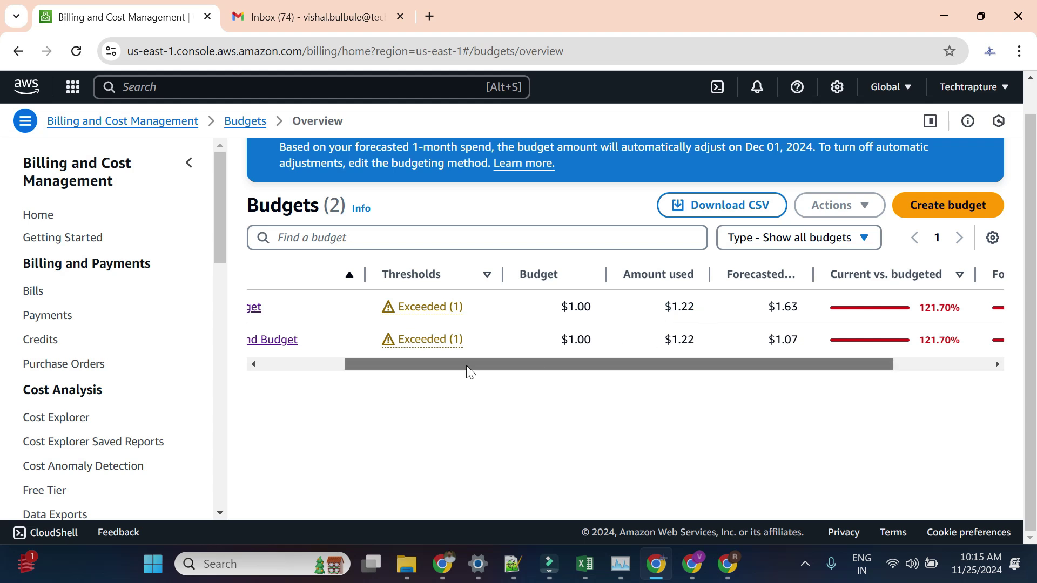
- Read the Gmail alert email for 1_dollar budget: $1.22 actual cost over the $0.80 threshold
{"action": "left_click", "coordinate": [298, 16]}
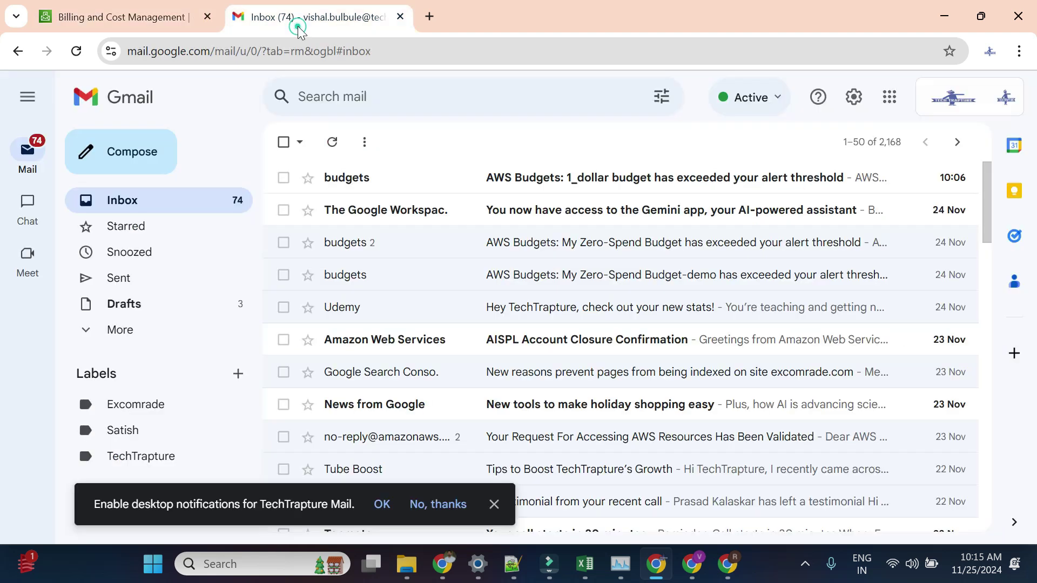
{"action": "left_click", "coordinate": [548, 177]}
{"action": "scroll", "coordinate": [548, 243], "scroll_direction": "down", "scroll_amount": 1}
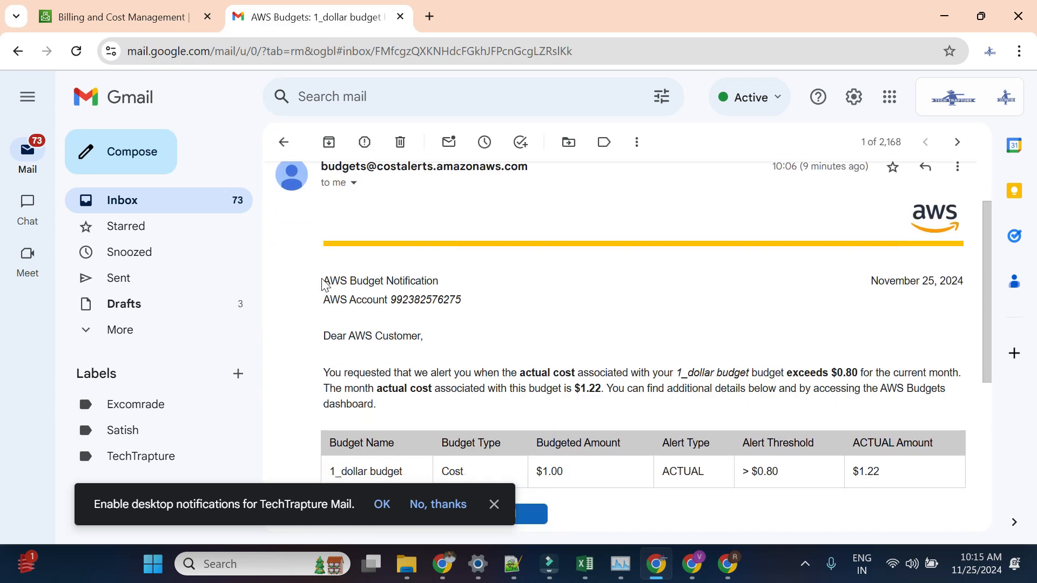
{"action": "left_click_drag", "start_coordinate": [322, 359], "coordinate": [476, 389]}
{"action": "scroll", "coordinate": [476, 308], "scroll_direction": "up", "scroll_amount": 1}
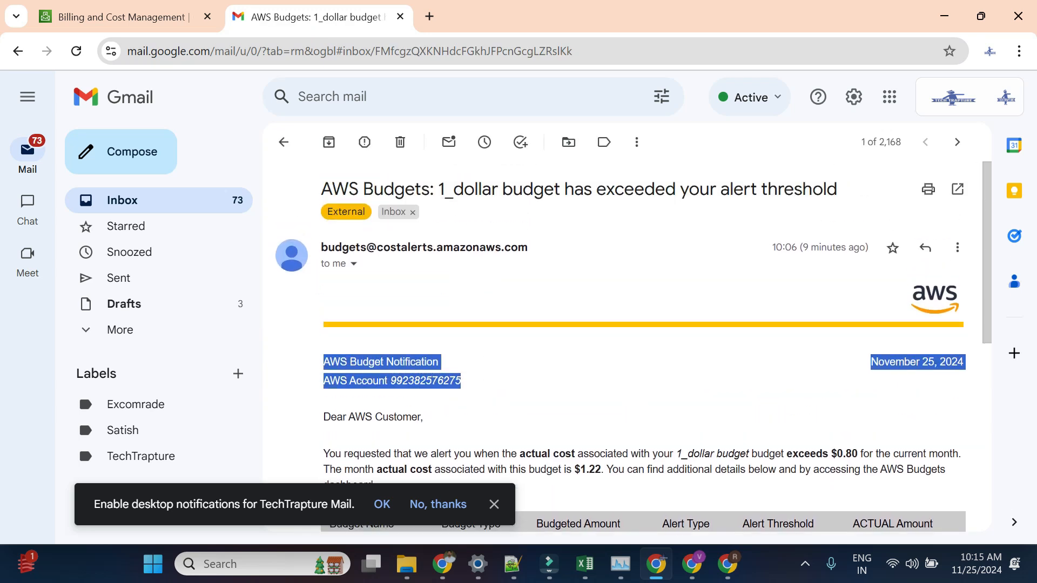
{"action": "left_click_drag", "start_coordinate": [437, 189], "coordinate": [838, 189]}
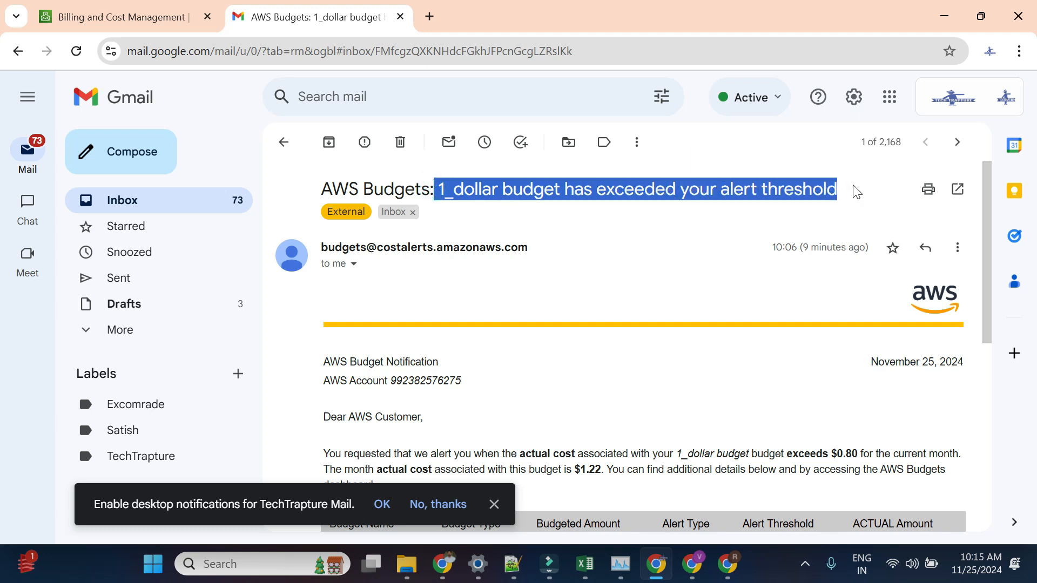
{"action": "left_click", "coordinate": [589, 359]}
{"action": "scroll", "coordinate": [589, 359], "scroll_direction": "down", "scroll_amount": 1}
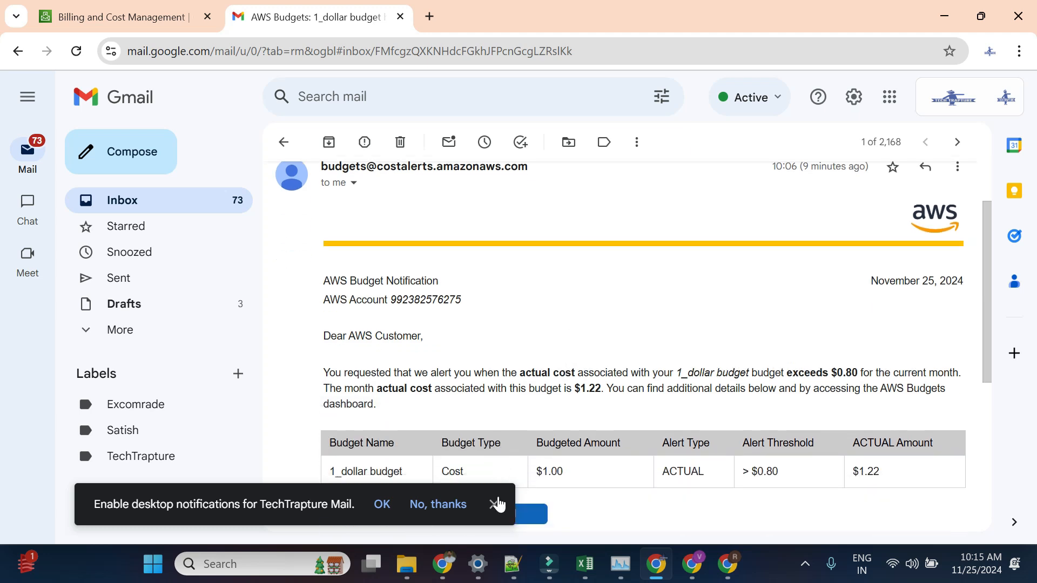
{"action": "left_click", "coordinate": [494, 505]}
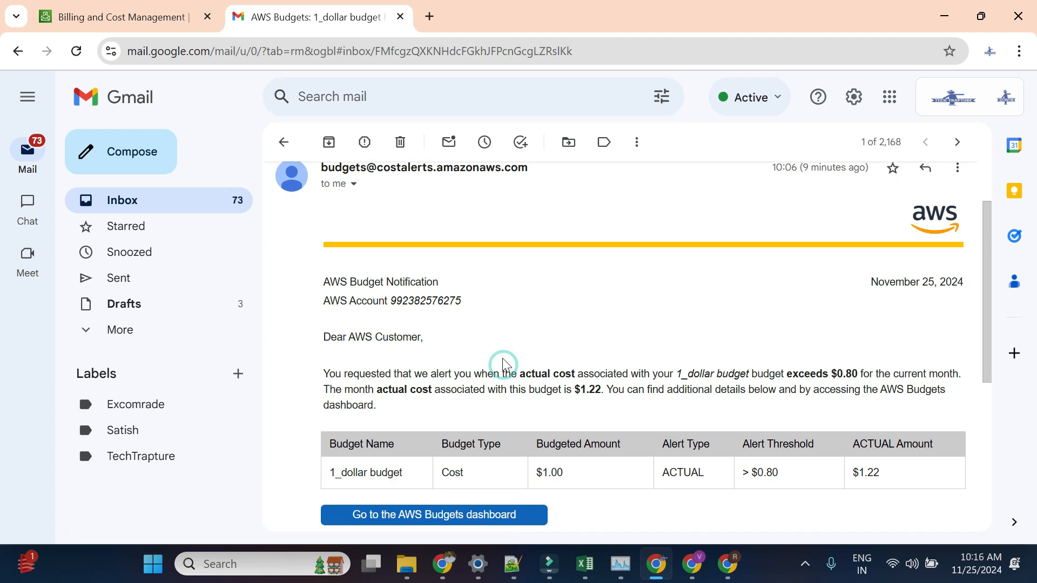
{"action": "scroll", "coordinate": [504, 368], "scroll_direction": "up", "scroll_amount": 1}
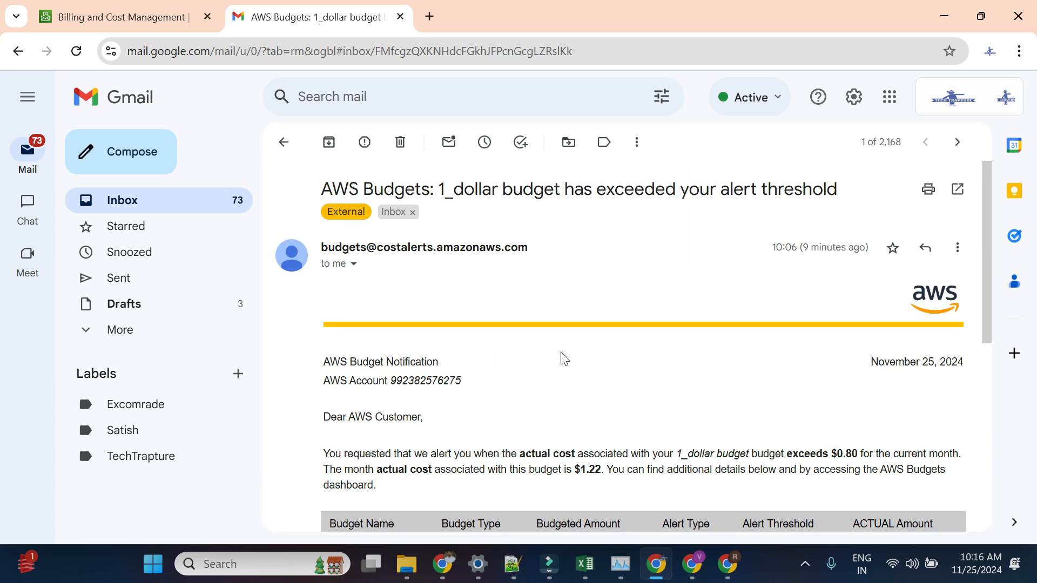